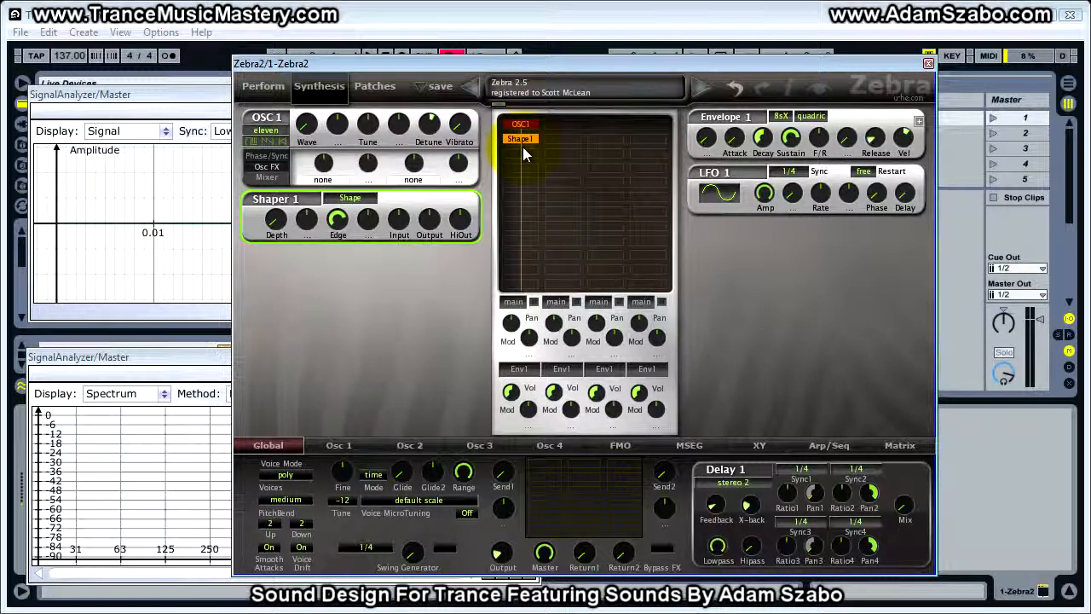
Step: Move the Zebra2 window clear of the two signal analyzers and keep Shaper 1 on the Shape type
{"action": "left_click_drag", "start_coordinate": [533, 67], "coordinate": [879, 86]}
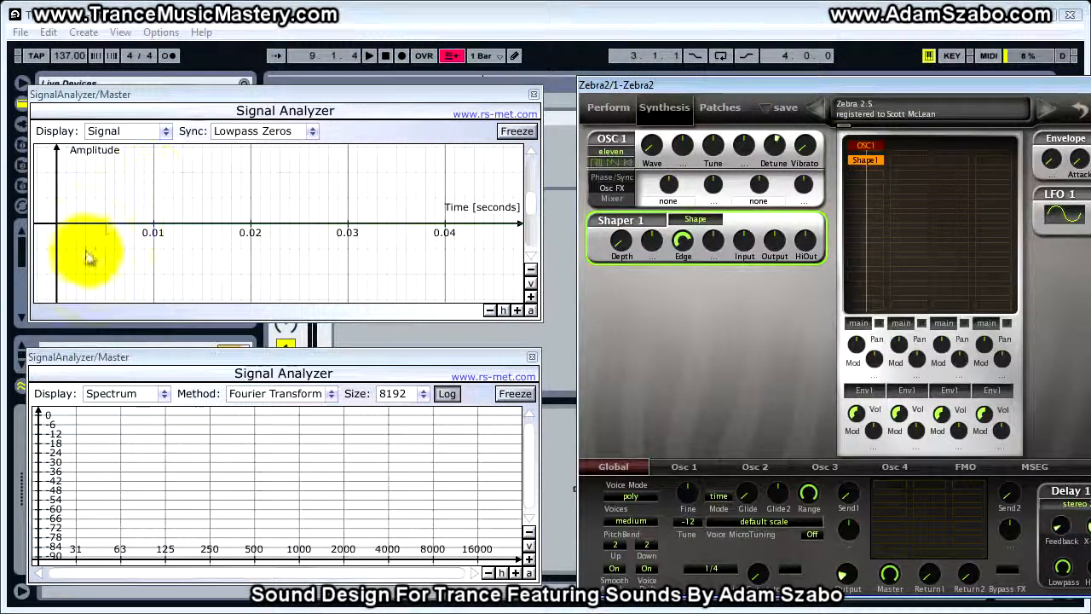
{"action": "left_click", "coordinate": [710, 225]}
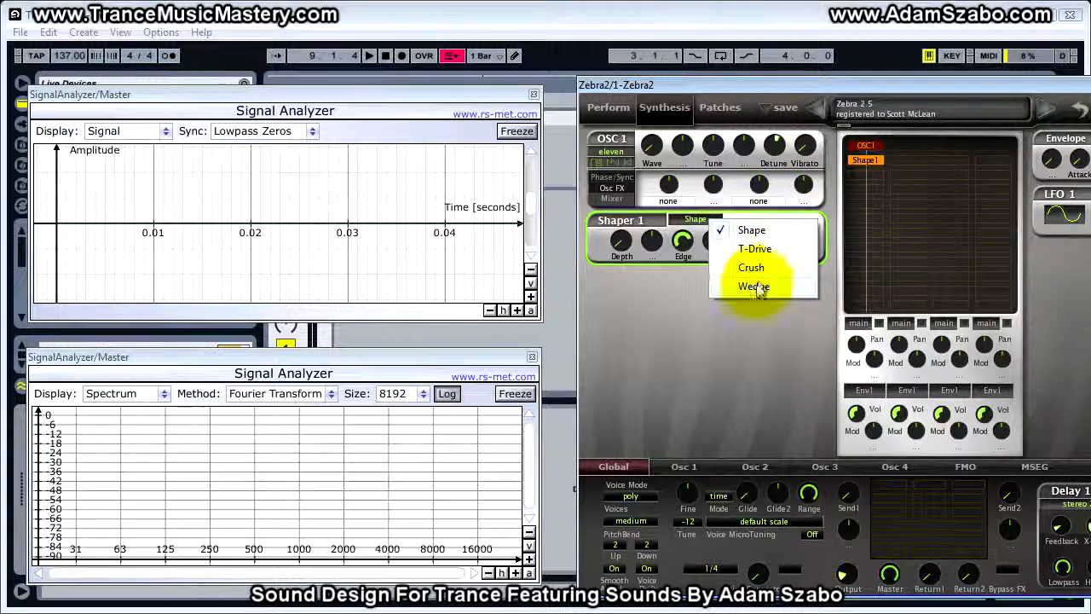
{"action": "left_click", "coordinate": [755, 232]}
Step: Sweep Shaper 1's Depth and Edge, leaving Depth at 100.00 and Edge well above halfway
{"action": "left_click", "coordinate": [623, 248]}
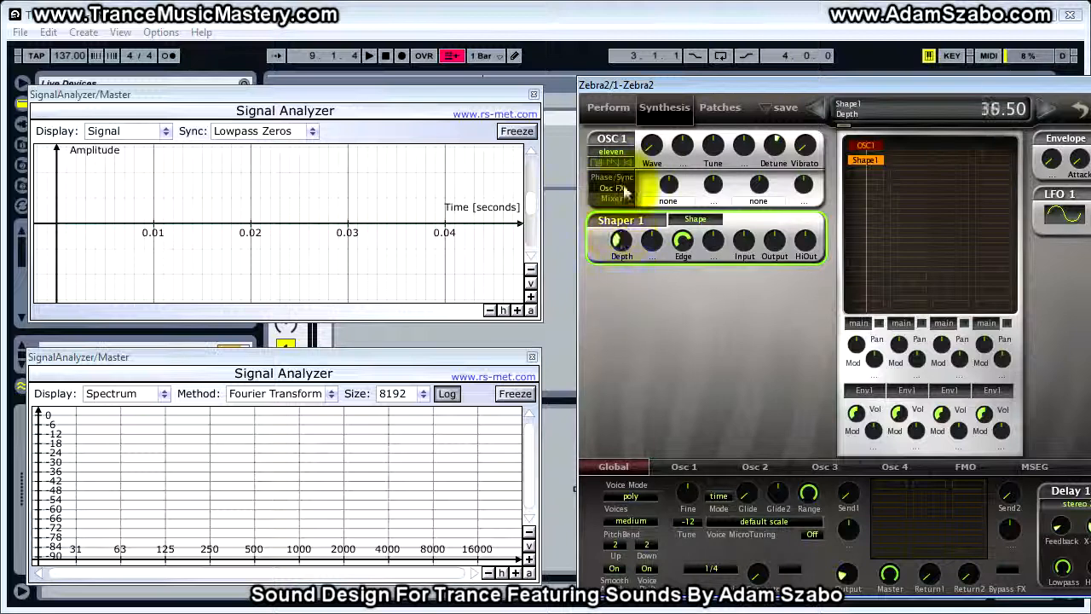
{"action": "left_click_drag", "start_coordinate": [626, 192], "coordinate": [627, 193]}
{"action": "left_click_drag", "start_coordinate": [627, 271], "coordinate": [628, 285]}
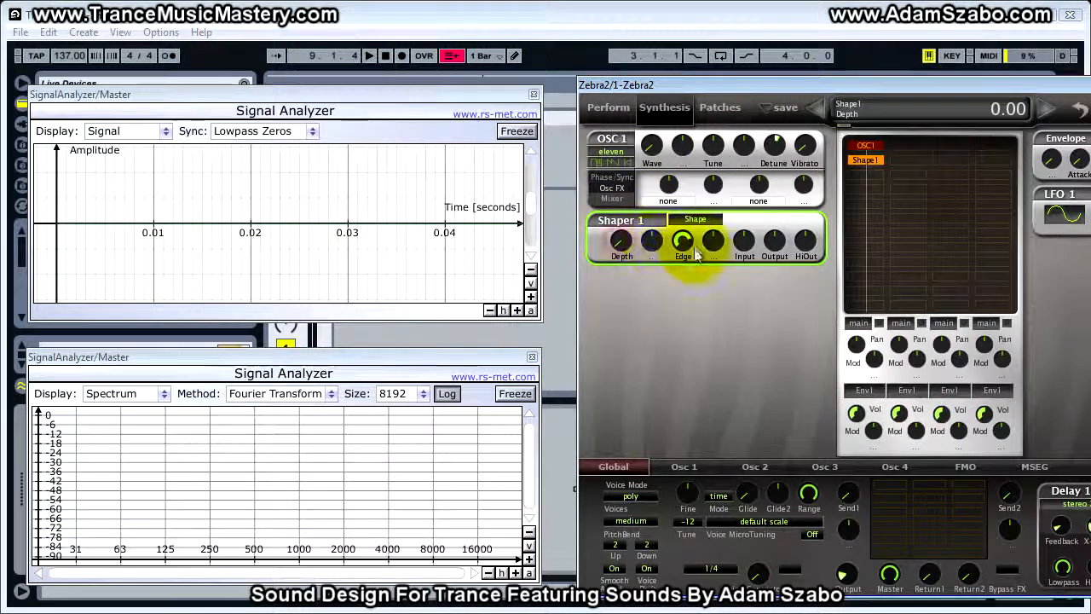
{"action": "mouse_move", "coordinate": [690, 245]}
{"action": "left_mouse_down"}
{"action": "mouse_move", "coordinate": [689, 329]}
{"action": "mouse_move", "coordinate": [685, 238]}
{"action": "mouse_move", "coordinate": [677, 311]}
{"action": "mouse_move", "coordinate": [683, 267]}
{"action": "mouse_move", "coordinate": [692, 361]}
{"action": "mouse_move", "coordinate": [684, 235]}
{"action": "mouse_move", "coordinate": [682, 265]}
{"action": "left_mouse_up"}
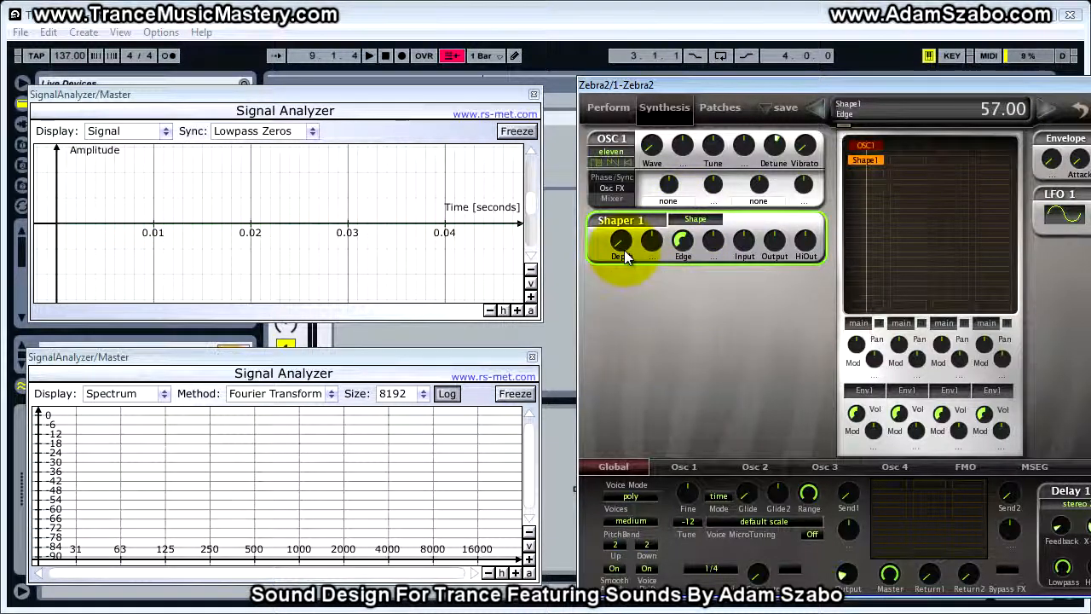
{"action": "left_click_drag", "start_coordinate": [625, 253], "coordinate": [615, 61]}
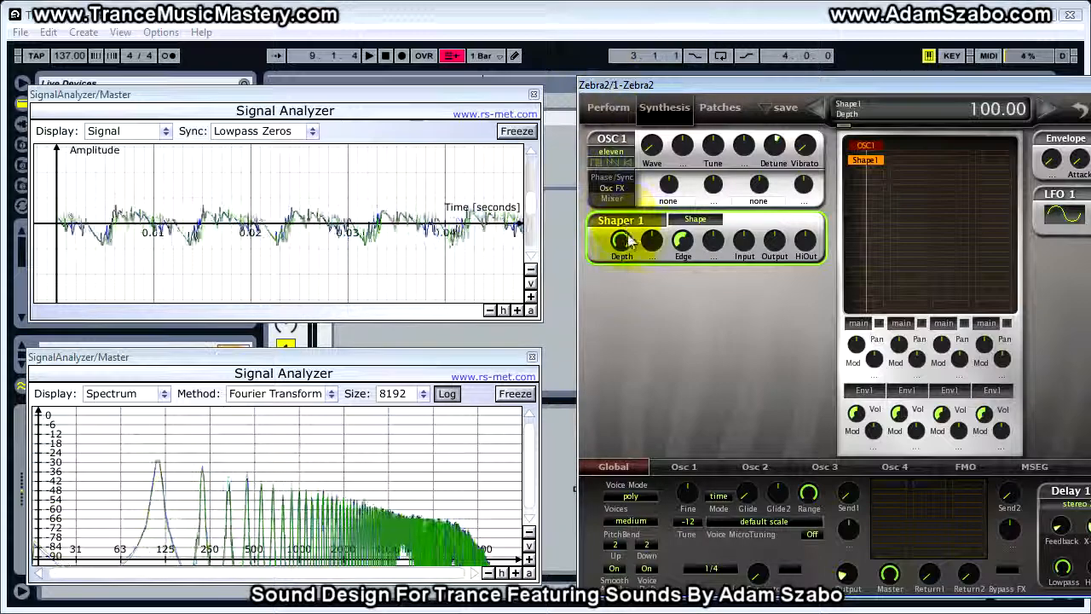
{"action": "left_click_drag", "start_coordinate": [682, 248], "coordinate": [670, 193]}
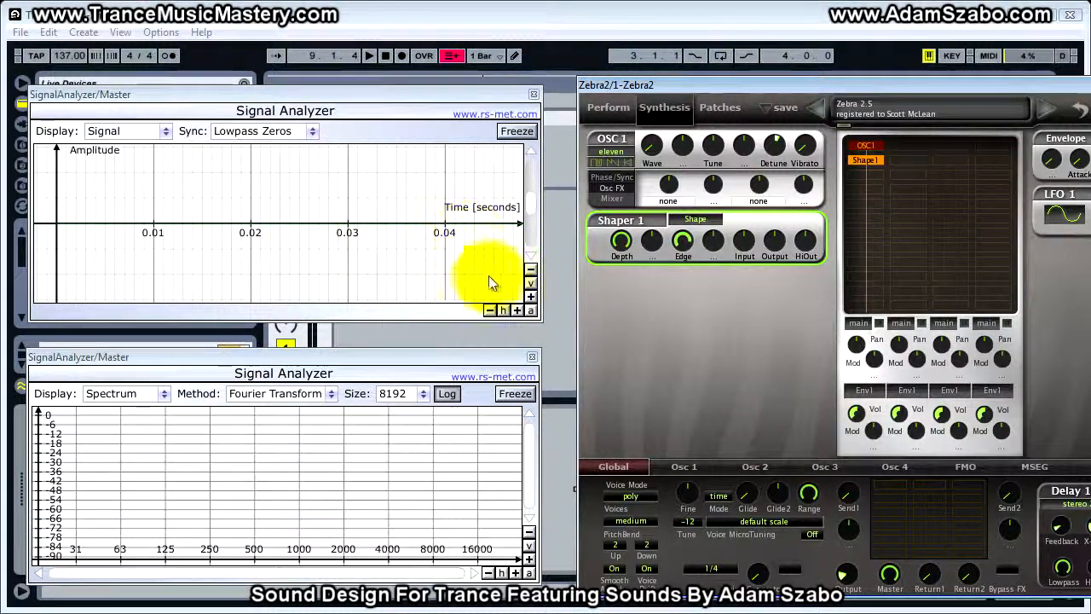
Step: Zoom the waveform analyzer's Signal display in along both the amplitude and time axes
{"action": "left_click", "coordinate": [529, 295]}
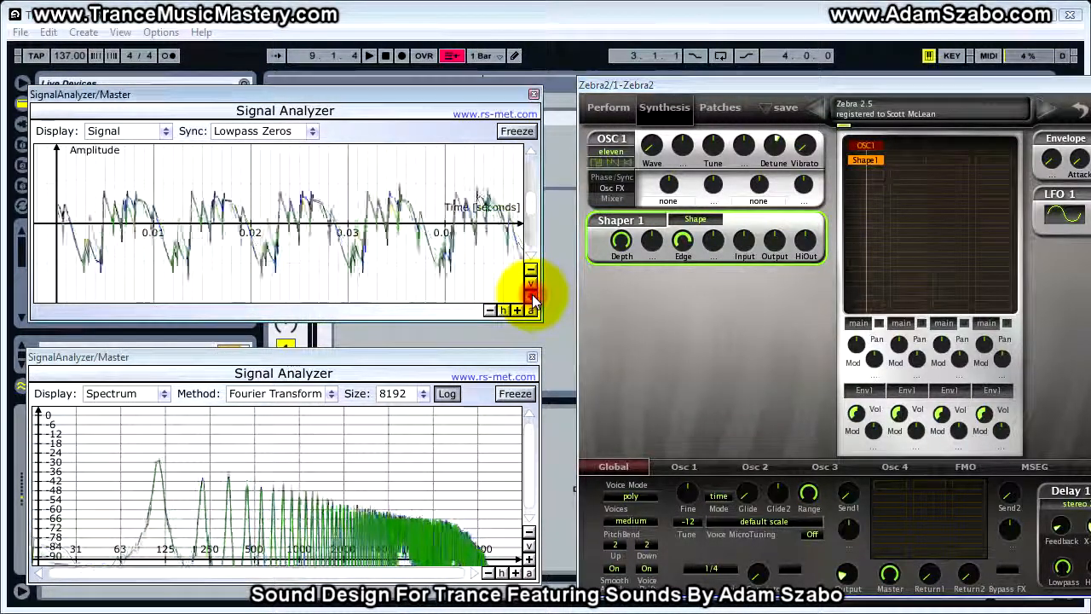
{"action": "left_click", "coordinate": [516, 310]}
{"action": "left_click", "coordinate": [518, 310]}
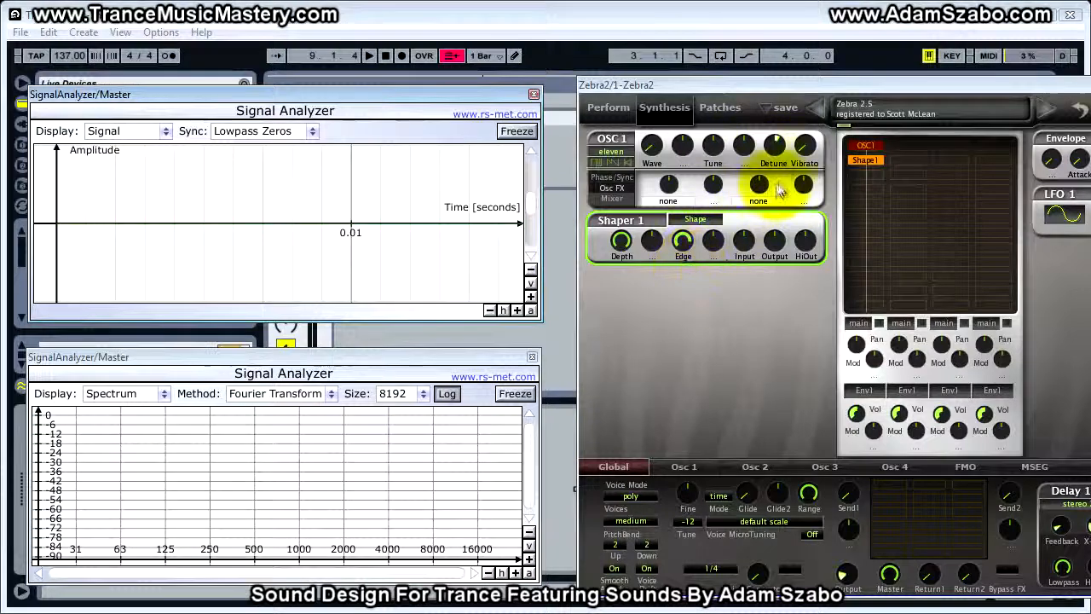
Step: Switch OSC 1 from eleven to single voice mode and reset its Detune to the default
{"action": "left_click", "coordinate": [621, 155]}
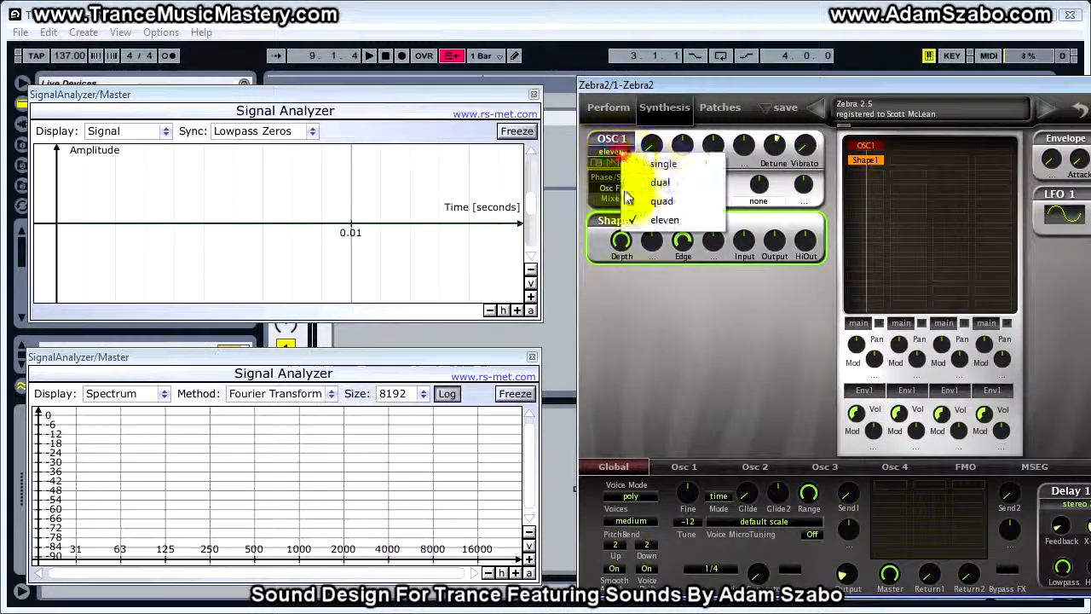
{"action": "left_click", "coordinate": [660, 168]}
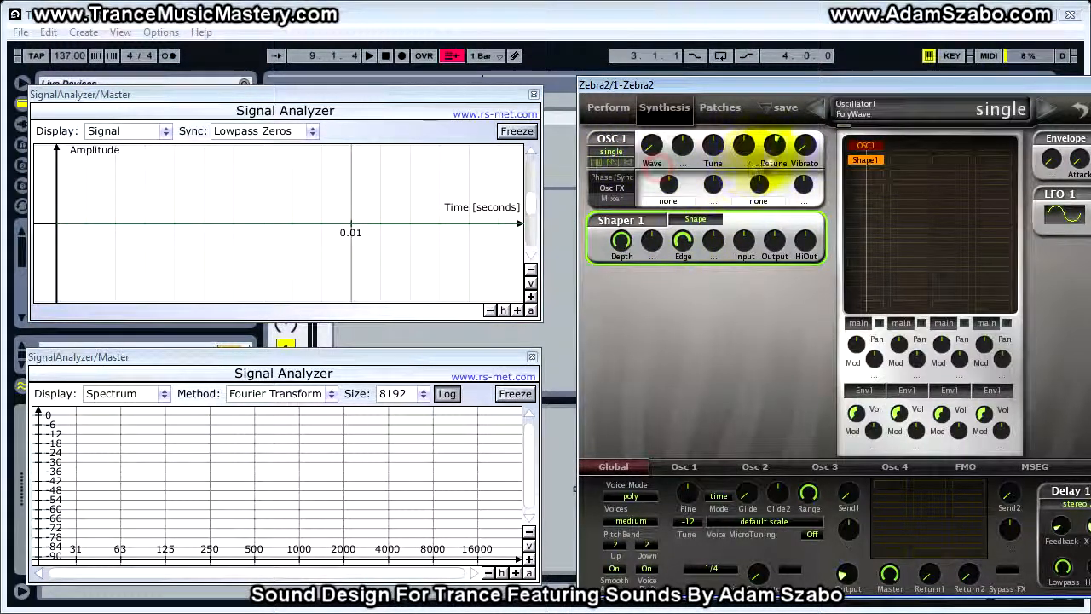
{"action": "double_click", "coordinate": [776, 147]}
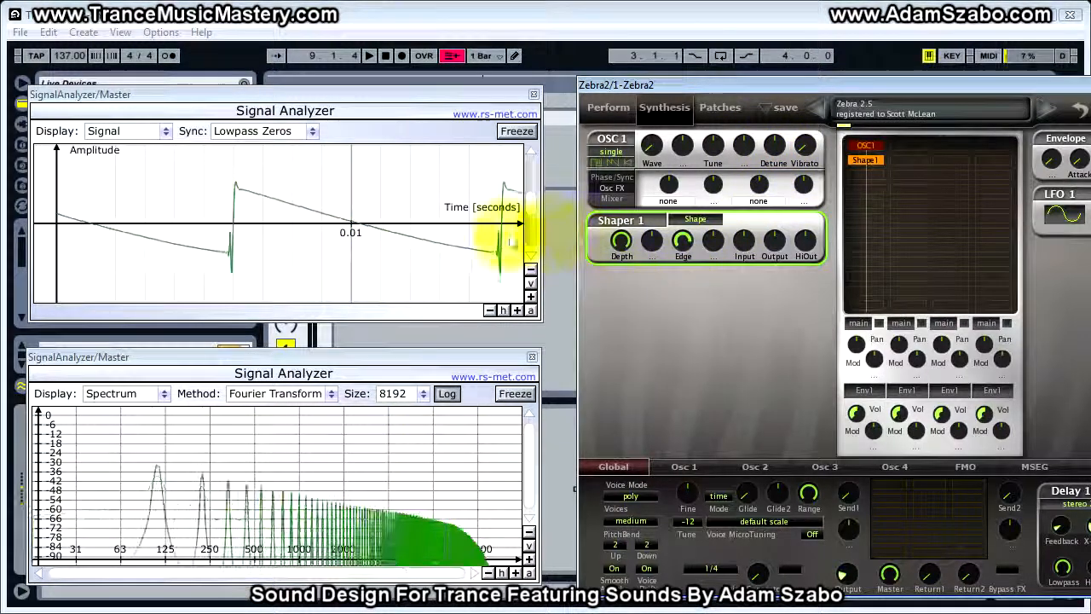
Step: Bypass the Shaper 1 module in the routing grid and re-enable it to compare the waveforms
{"action": "double_click", "coordinate": [873, 161]}
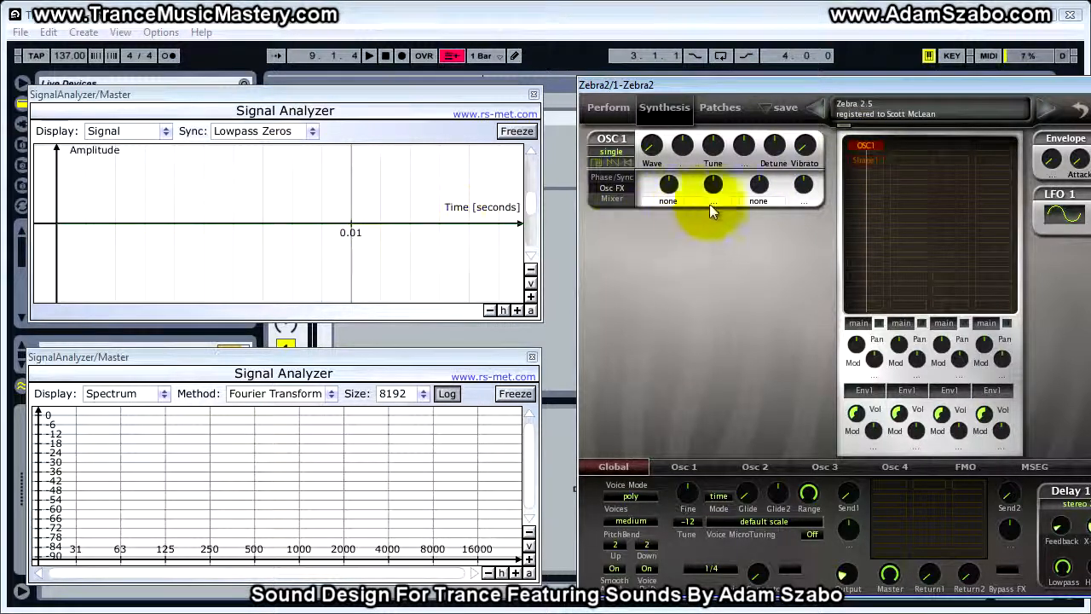
{"action": "left_click", "coordinate": [864, 162]}
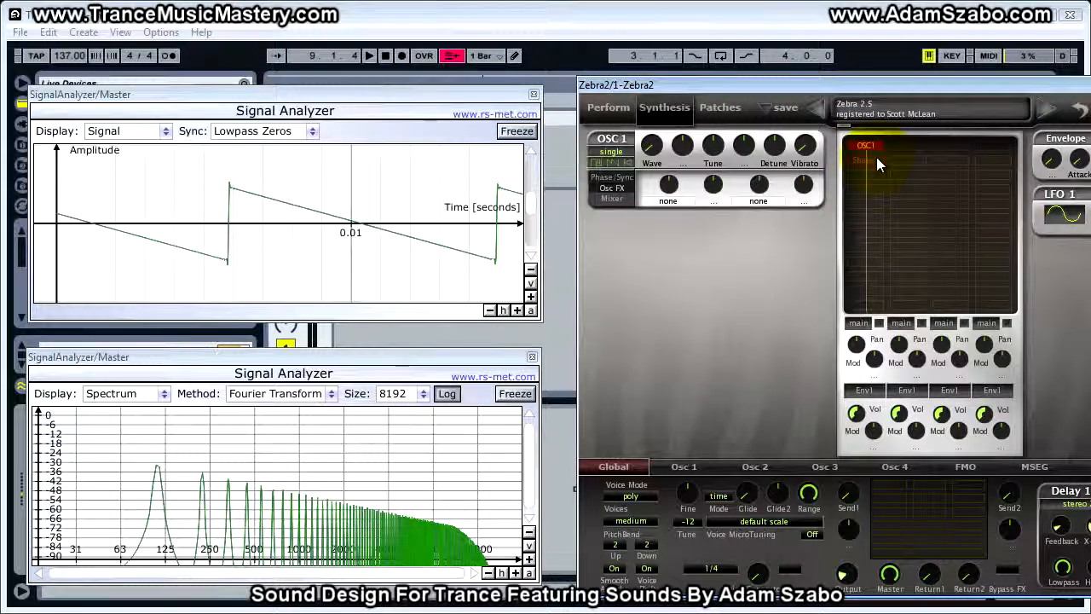
{"action": "left_click", "coordinate": [878, 162]}
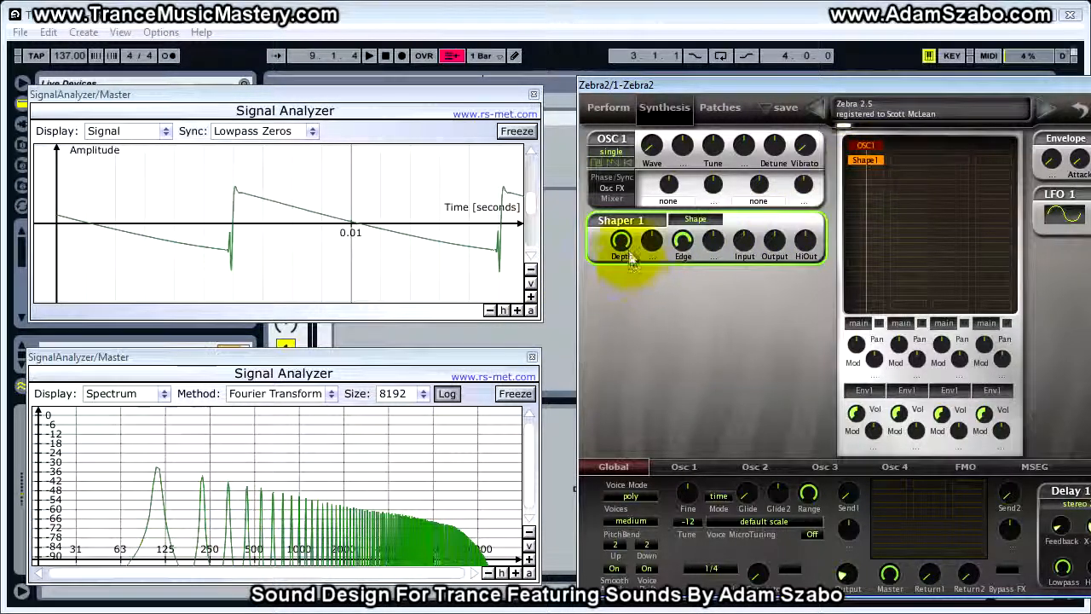
Step: Sweep Shaper 1's Depth with Edge at minimum, and finish with Edge at maximum and Depth at minimum
{"action": "left_click_drag", "start_coordinate": [622, 240], "coordinate": [641, 417]}
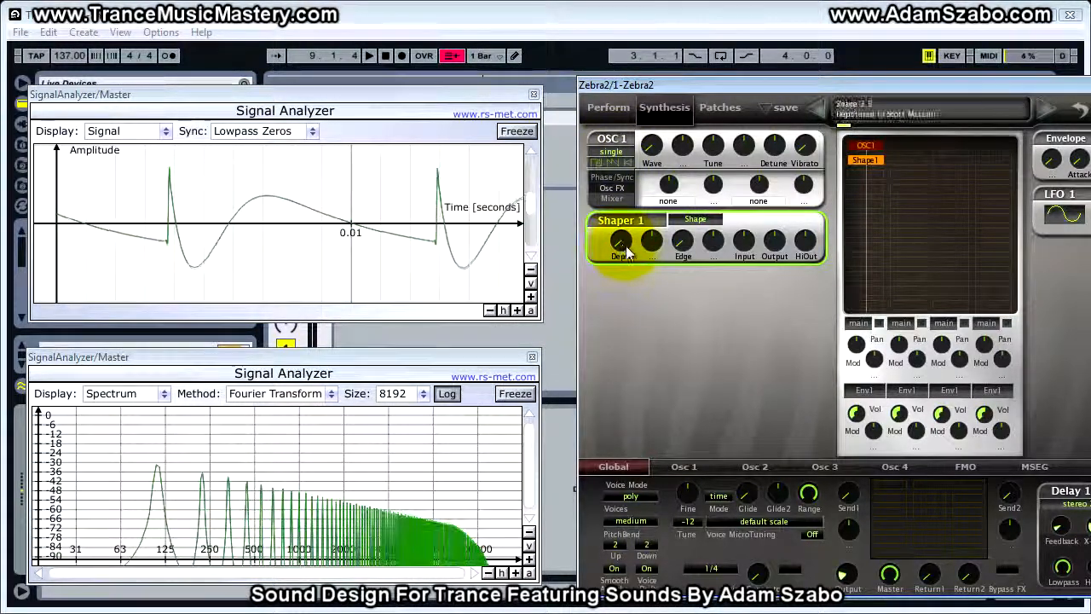
{"action": "left_click_drag", "start_coordinate": [622, 220], "coordinate": [626, 99]}
{"action": "left_click_drag", "start_coordinate": [627, 55], "coordinate": [608, 146]}
{"action": "left_click_drag", "start_coordinate": [683, 240], "coordinate": [694, 34]}
{"action": "left_click_drag", "start_coordinate": [625, 242], "coordinate": [700, 429]}
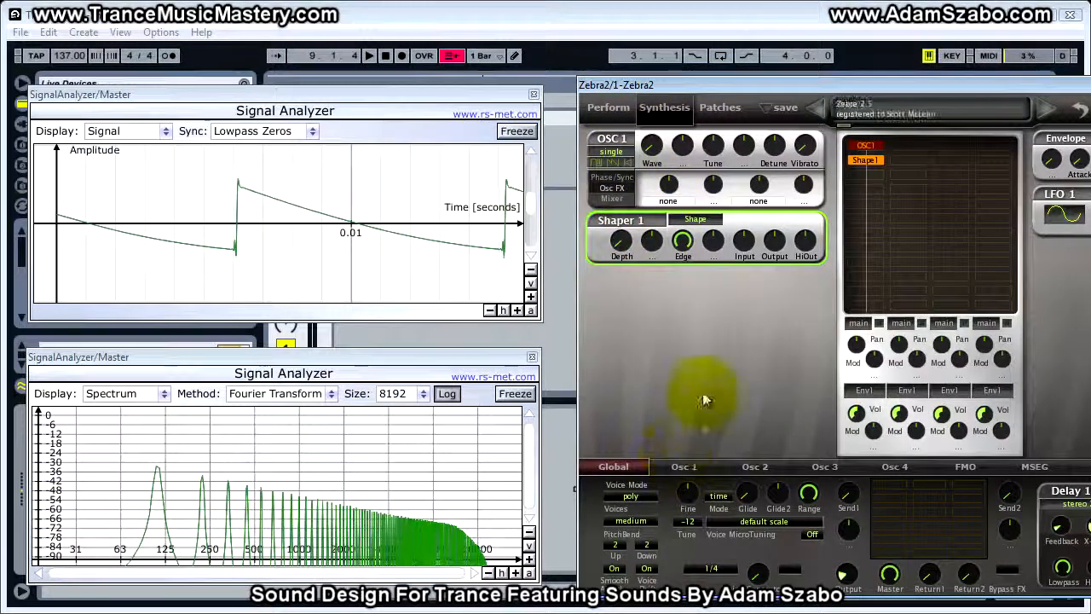
Step: Raise Shaper 1's Depth to roughly three quarters and lower its Edge to just under halfway
{"action": "left_click_drag", "start_coordinate": [688, 248], "coordinate": [682, 166]}
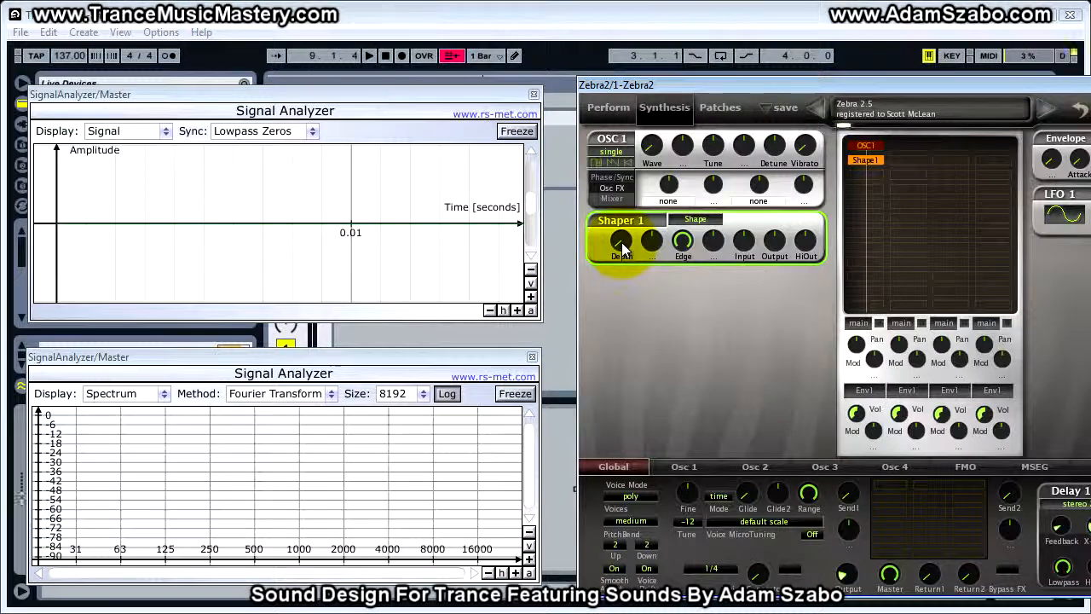
{"action": "left_click_drag", "start_coordinate": [621, 242], "coordinate": [608, 100]}
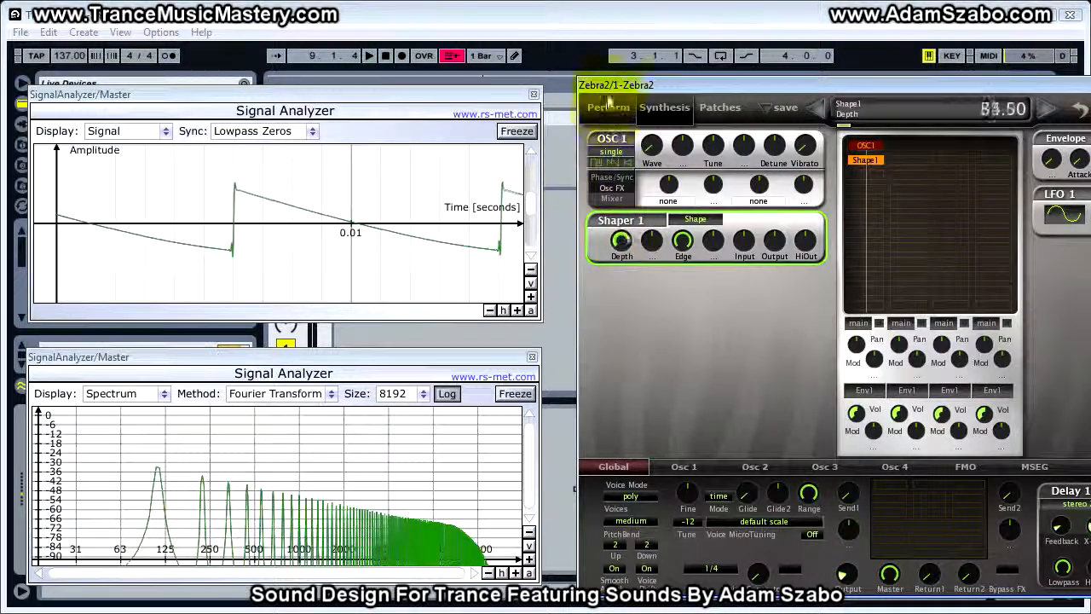
{"action": "left_click_drag", "start_coordinate": [682, 244], "coordinate": [698, 305]}
{"action": "left_click_drag", "start_coordinate": [682, 242], "coordinate": [754, 251]}
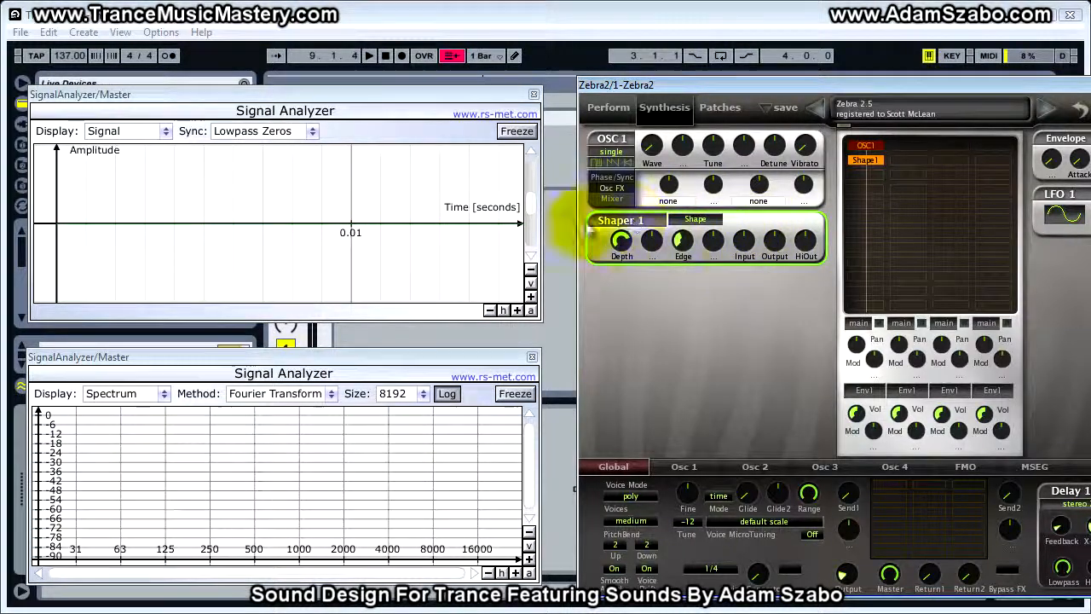
Step: Try out Shaper 1's Input and Output gains, sweeping each away from centre and back
{"action": "left_click_drag", "start_coordinate": [744, 247], "coordinate": [749, 203]}
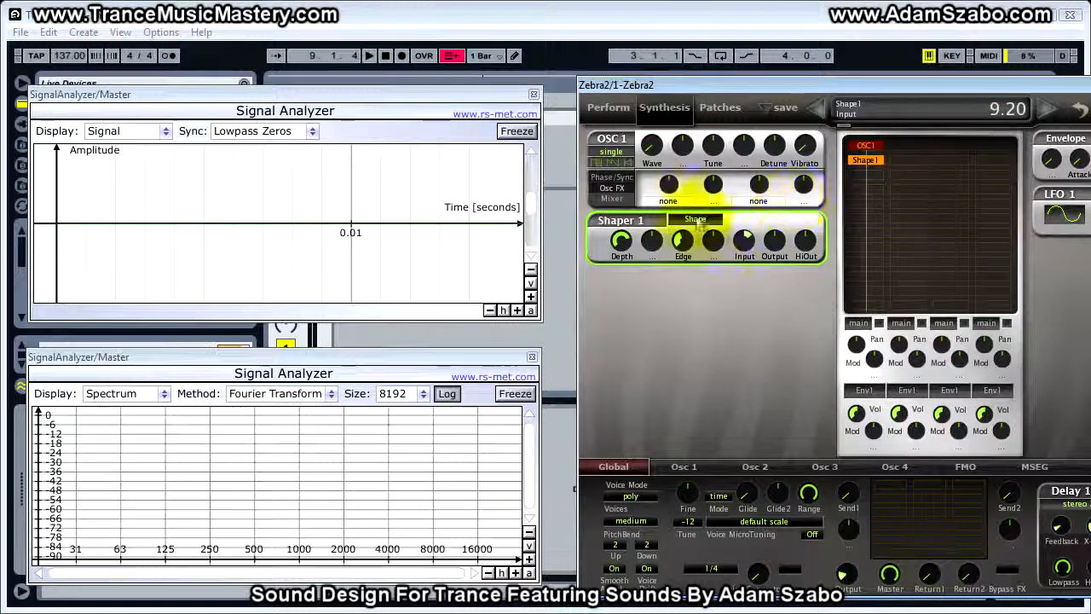
{"action": "left_click_drag", "start_coordinate": [744, 241], "coordinate": [773, 264]}
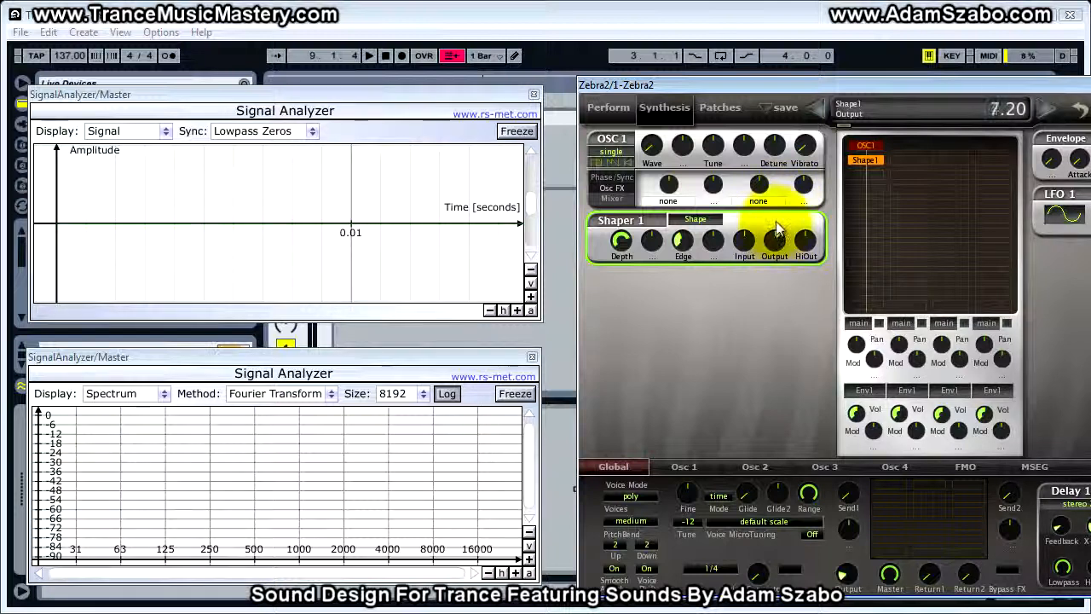
{"action": "left_click_drag", "start_coordinate": [778, 228], "coordinate": [807, 247]}
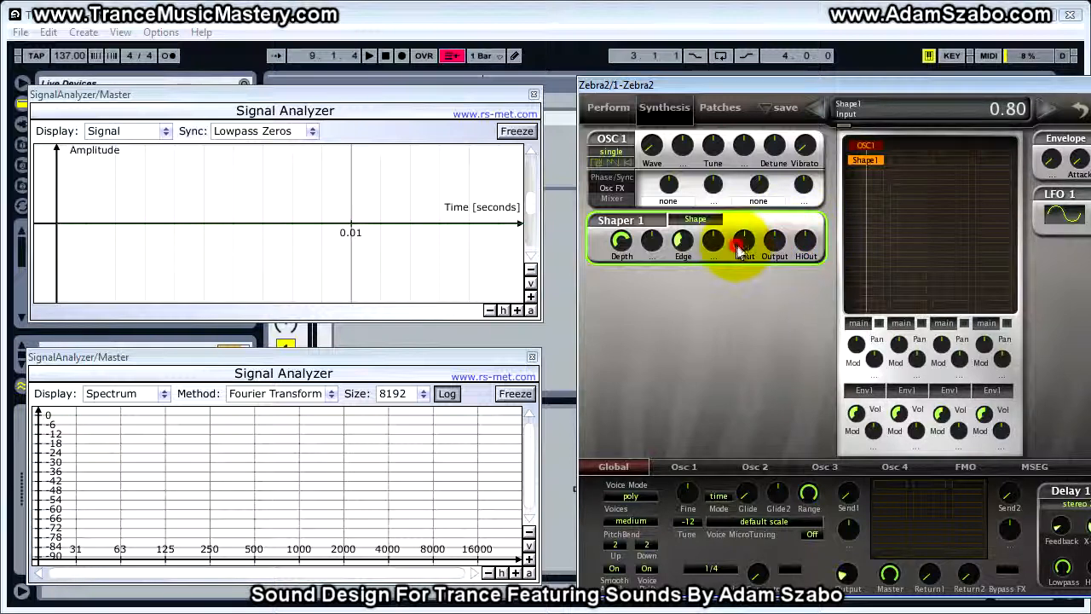
{"action": "mouse_move", "coordinate": [749, 248]}
{"action": "left_mouse_down"}
{"action": "mouse_move", "coordinate": [750, 157]}
{"action": "mouse_move", "coordinate": [743, 241]}
{"action": "left_mouse_up"}
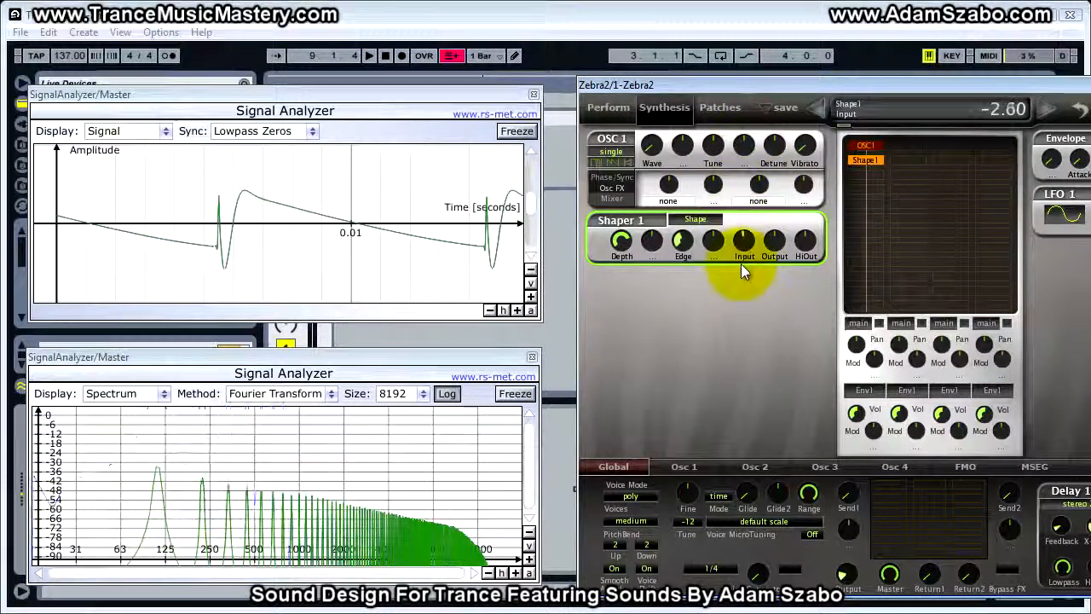
Step: Sweep Shaper 1's Output down to -6.00 and HiOut up to 24.00, returning both to centre
{"action": "left_click_drag", "start_coordinate": [780, 415], "coordinate": [777, 209]}
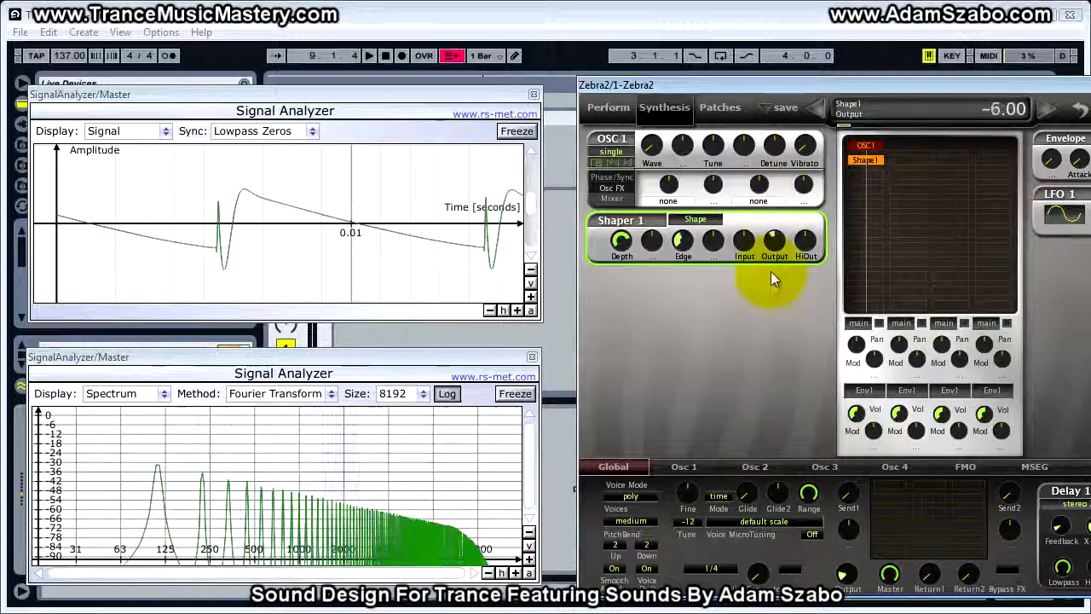
{"action": "left_click_drag", "start_coordinate": [793, 415], "coordinate": [801, 183]}
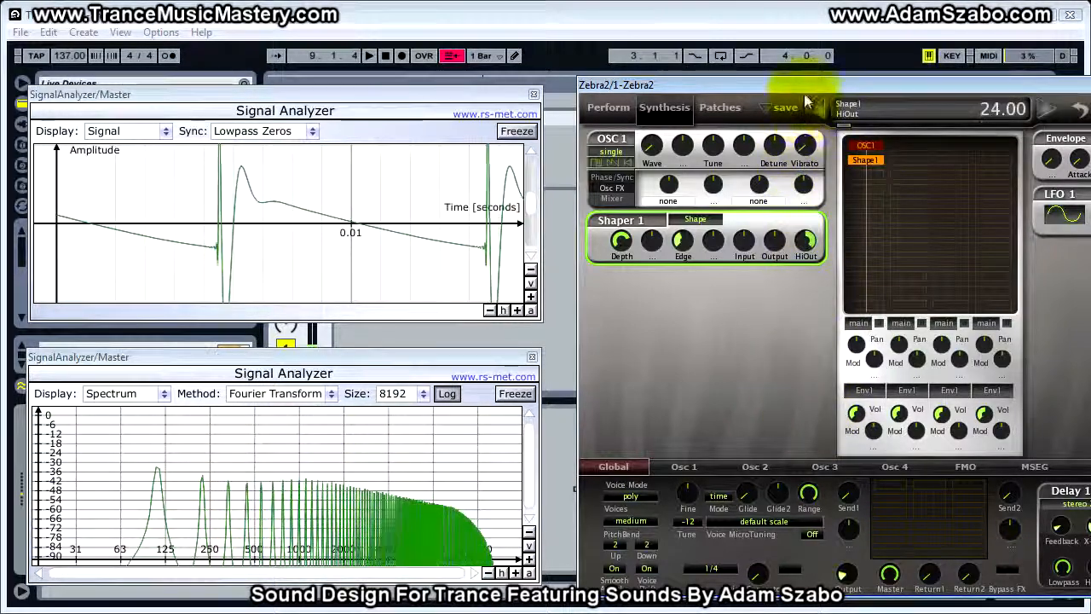
{"action": "left_click_drag", "start_coordinate": [801, 209], "coordinate": [792, 263]}
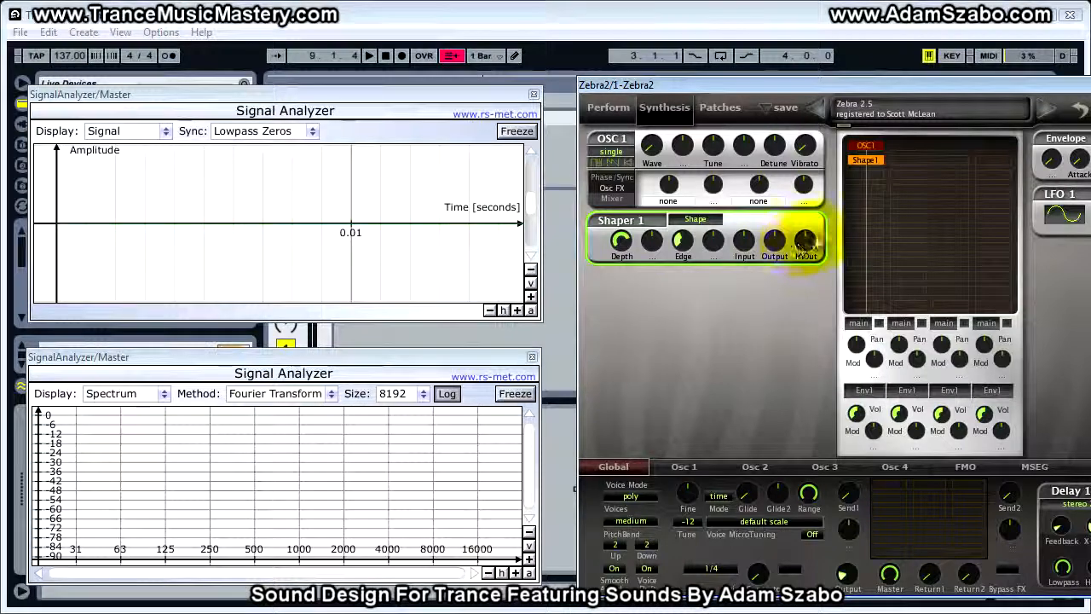
{"action": "left_click_drag", "start_coordinate": [808, 240], "coordinate": [690, 275]}
Step: Change Shaper 1's type to T-Drive and set its Depth to maximum and Edge to 100.00
{"action": "left_click", "coordinate": [694, 219]}
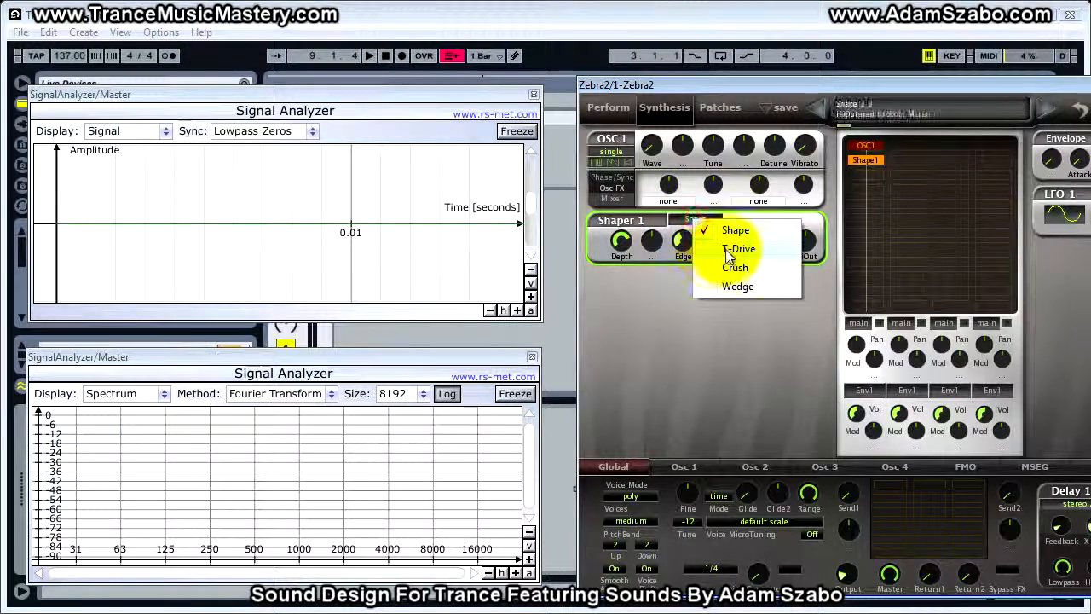
{"action": "left_click", "coordinate": [726, 248]}
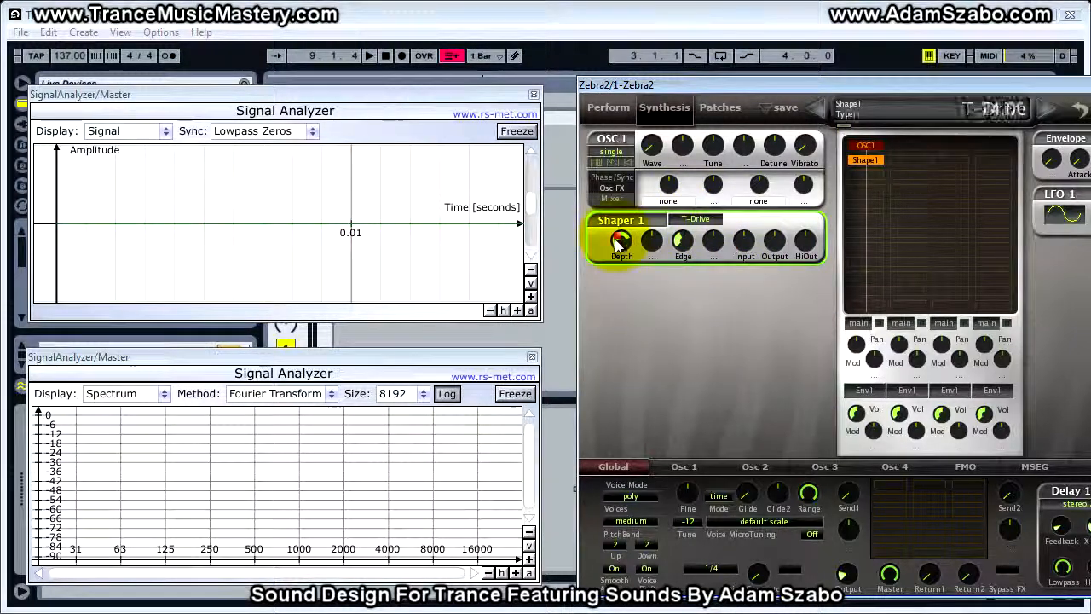
{"action": "left_click_drag", "start_coordinate": [682, 260], "coordinate": [628, 47]}
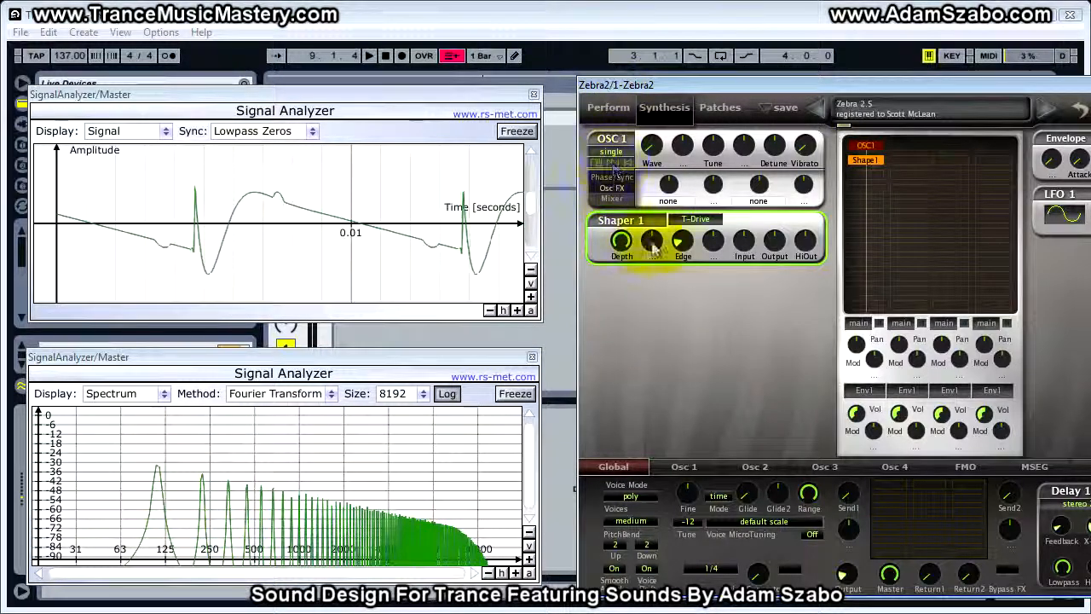
{"action": "left_click_drag", "start_coordinate": [682, 244], "coordinate": [685, 89]}
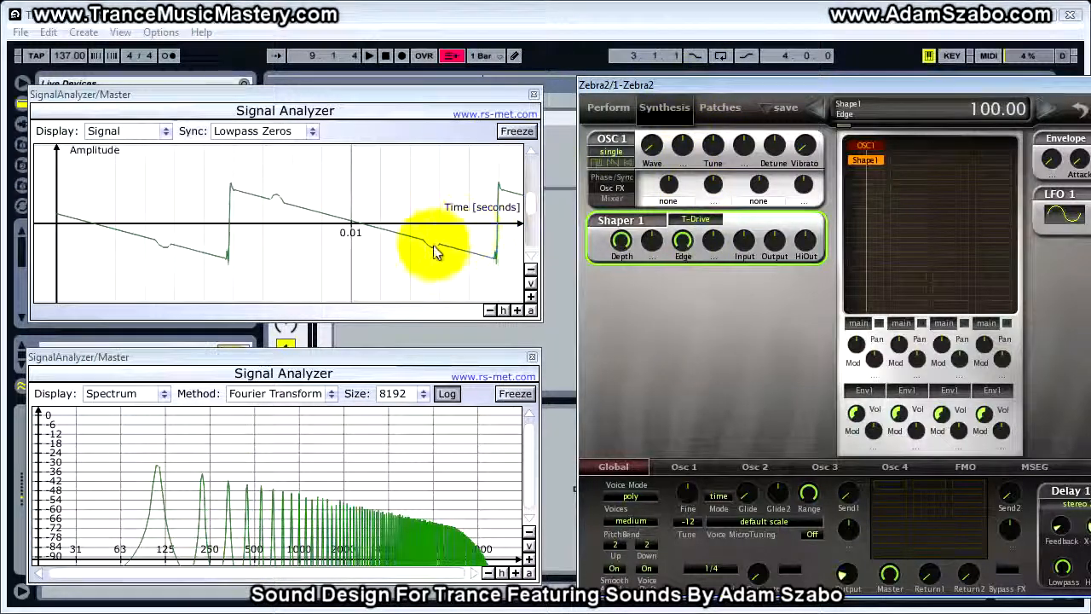
Step: Freeze the waveform display for inspection, and set Shaper 1's Depth and Edge to 0.00
{"action": "left_click", "coordinate": [516, 131]}
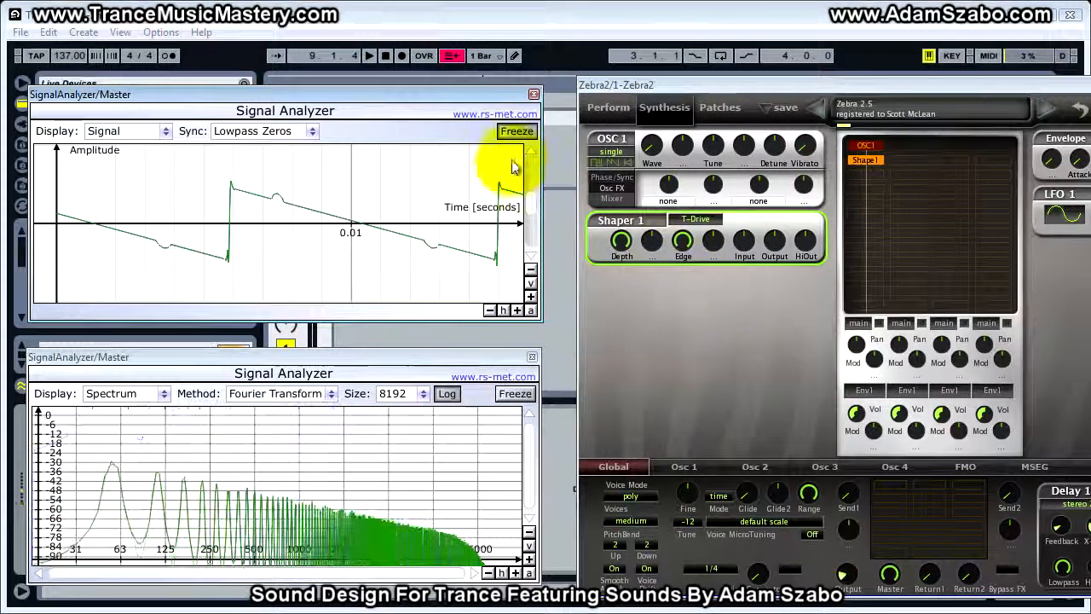
{"action": "left_click_drag", "start_coordinate": [621, 247], "coordinate": [622, 413]}
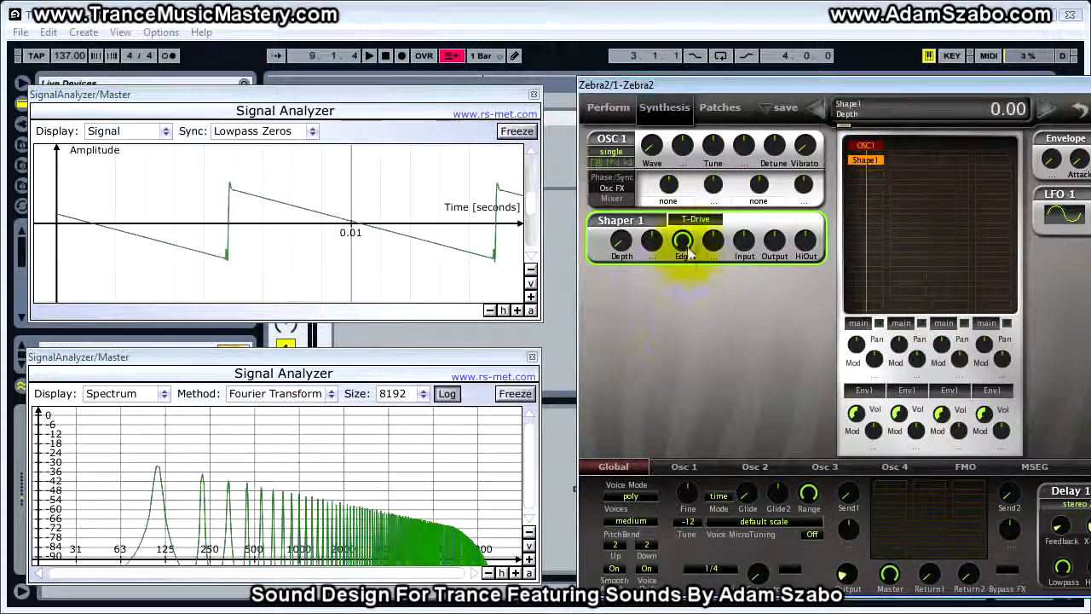
{"action": "left_click_drag", "start_coordinate": [677, 283], "coordinate": [687, 449]}
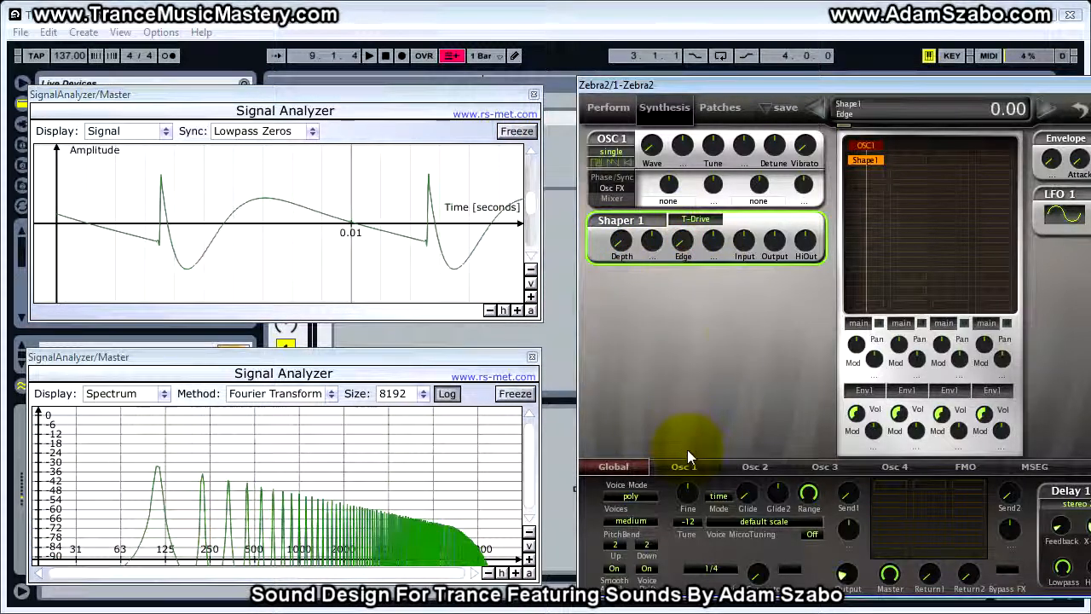
Step: Sweep Shaper 1's Input gain up, set Depth and Edge to maximum, and sweep Input up and back down again
{"action": "left_click_drag", "start_coordinate": [744, 240], "coordinate": [731, 177]}
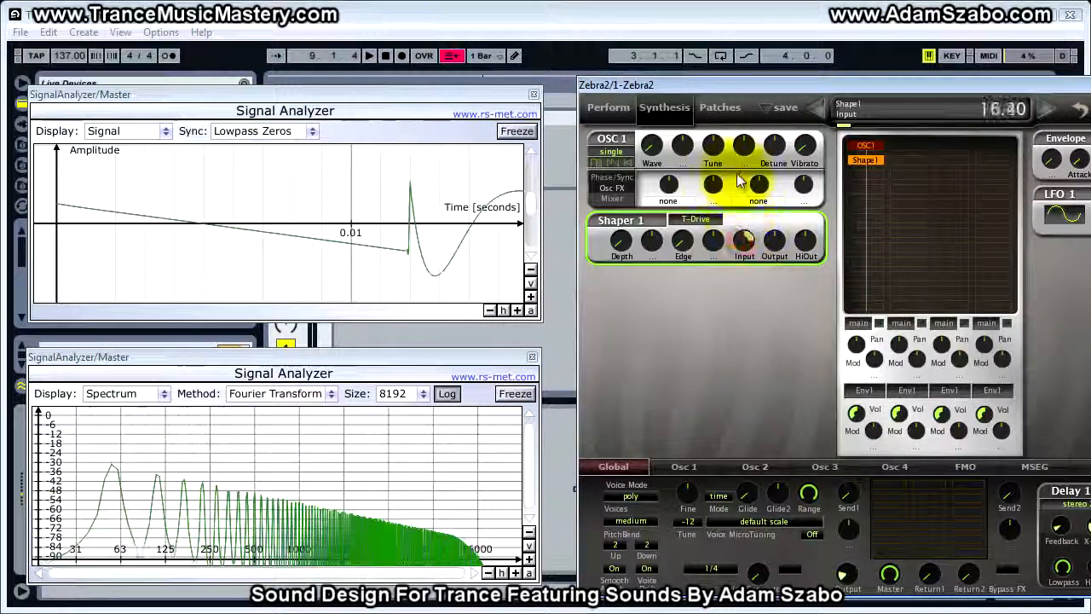
{"action": "left_click_drag", "start_coordinate": [621, 242], "coordinate": [622, 154]}
{"action": "left_click_drag", "start_coordinate": [622, 109], "coordinate": [620, 43]}
{"action": "left_click_drag", "start_coordinate": [683, 242], "coordinate": [669, 59]}
{"action": "left_click_drag", "start_coordinate": [743, 242], "coordinate": [739, 213]}
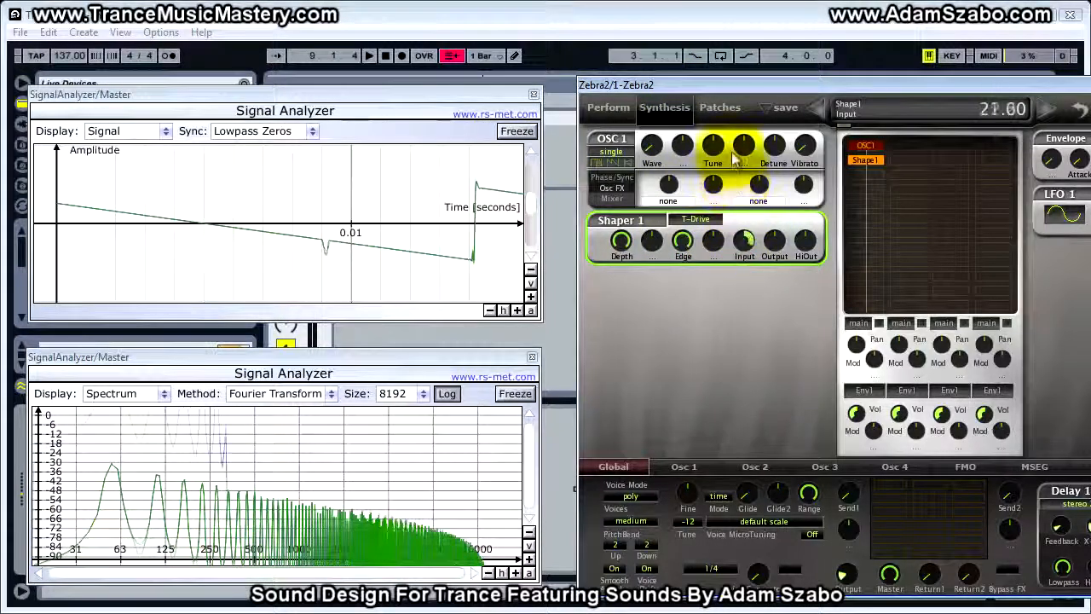
{"action": "left_click_drag", "start_coordinate": [741, 144], "coordinate": [745, 238]}
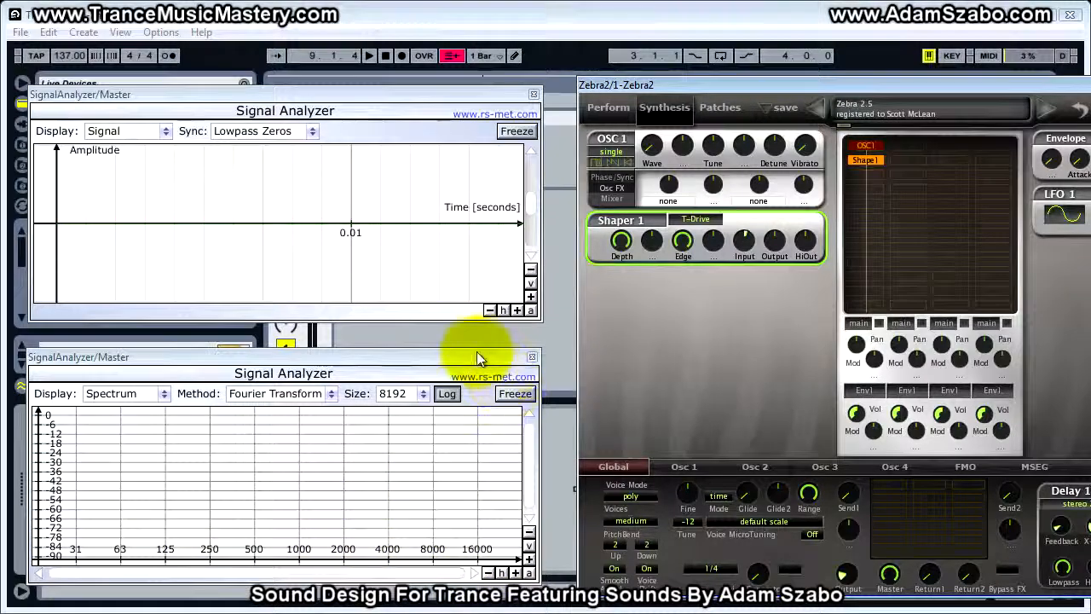
Step: Move the spectrum analyzer up under the waveform analyzer and sweep Shaper 1's gain controls, leaving Input near centre and HiOut at -1.40
{"action": "mouse_move", "coordinate": [468, 358]}
{"action": "left_mouse_down"}
{"action": "mouse_move", "coordinate": [461, 319]}
{"action": "mouse_move", "coordinate": [471, 340]}
{"action": "left_mouse_up"}
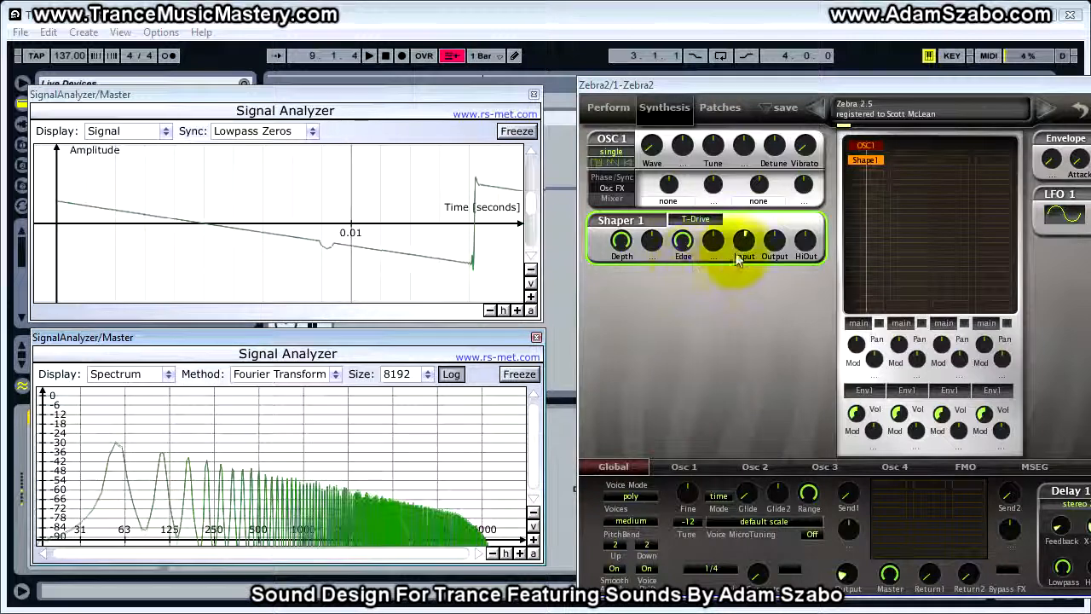
{"action": "left_click_drag", "start_coordinate": [743, 245], "coordinate": [743, 243]}
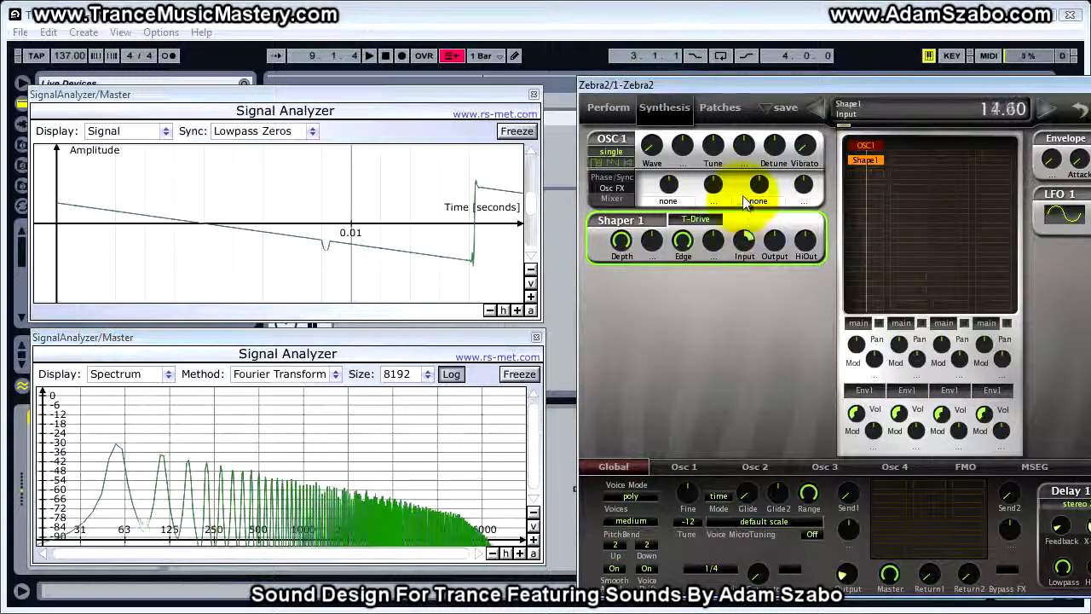
{"action": "left_click_drag", "start_coordinate": [744, 204], "coordinate": [744, 185]}
{"action": "left_click_drag", "start_coordinate": [741, 135], "coordinate": [753, 167]}
{"action": "left_click_drag", "start_coordinate": [758, 113], "coordinate": [797, 207]}
{"action": "mouse_move", "coordinate": [805, 271]}
{"action": "left_mouse_down"}
{"action": "mouse_move", "coordinate": [810, 365]}
{"action": "mouse_move", "coordinate": [796, 272]}
{"action": "mouse_move", "coordinate": [805, 260]}
{"action": "left_mouse_up"}
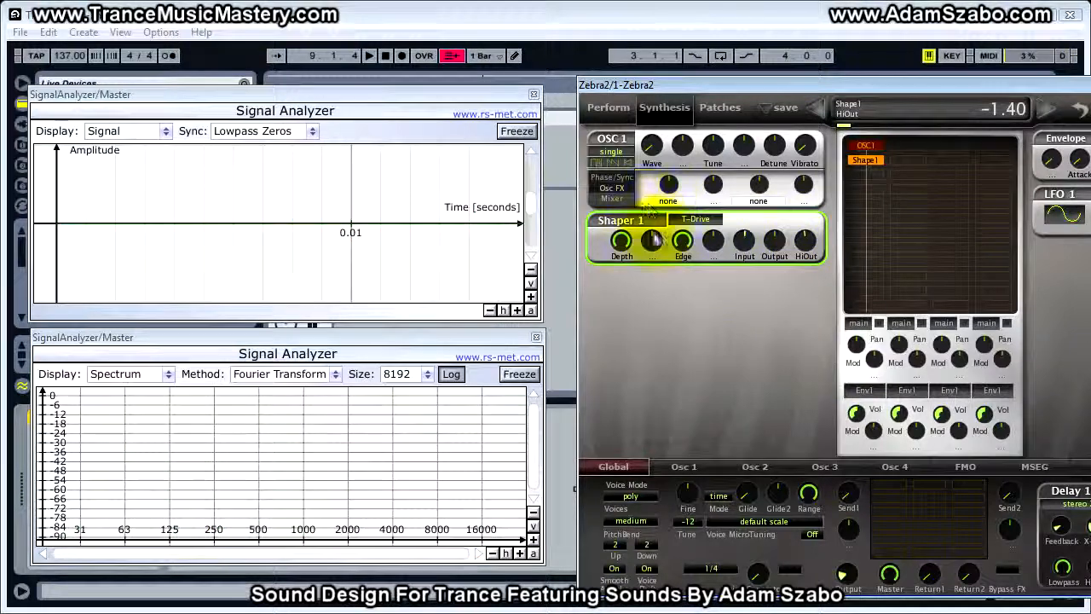
Step: Change Shaper 1's type to Crush and sweep its Depth and Edge, leaving Depth at 76.00 and Edge at 100.00
{"action": "left_click", "coordinate": [694, 220]}
{"action": "left_click", "coordinate": [737, 272]}
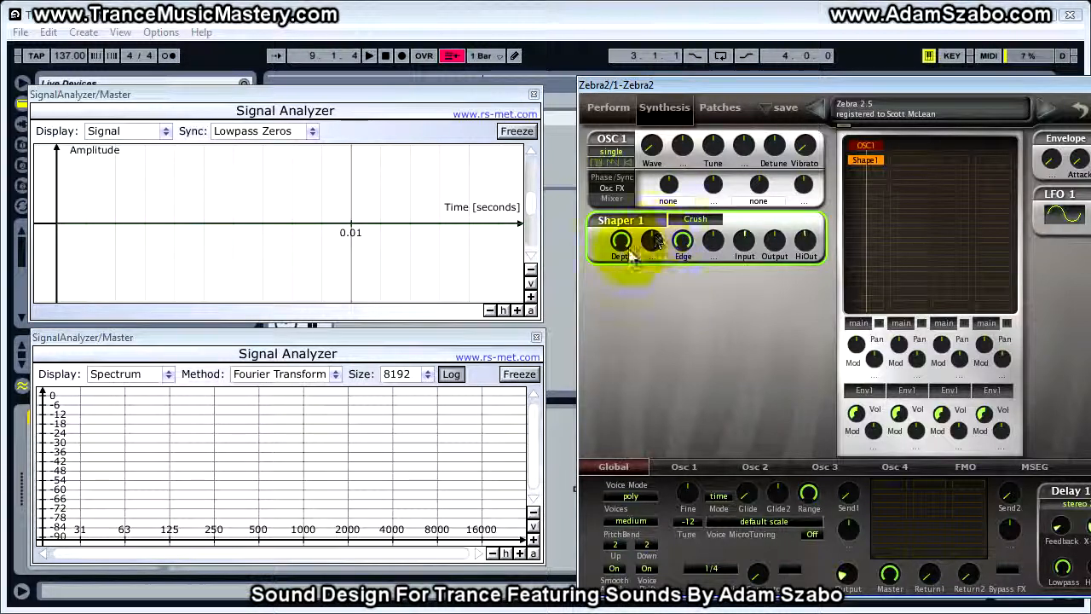
{"action": "left_click_drag", "start_coordinate": [682, 241], "coordinate": [690, 354]}
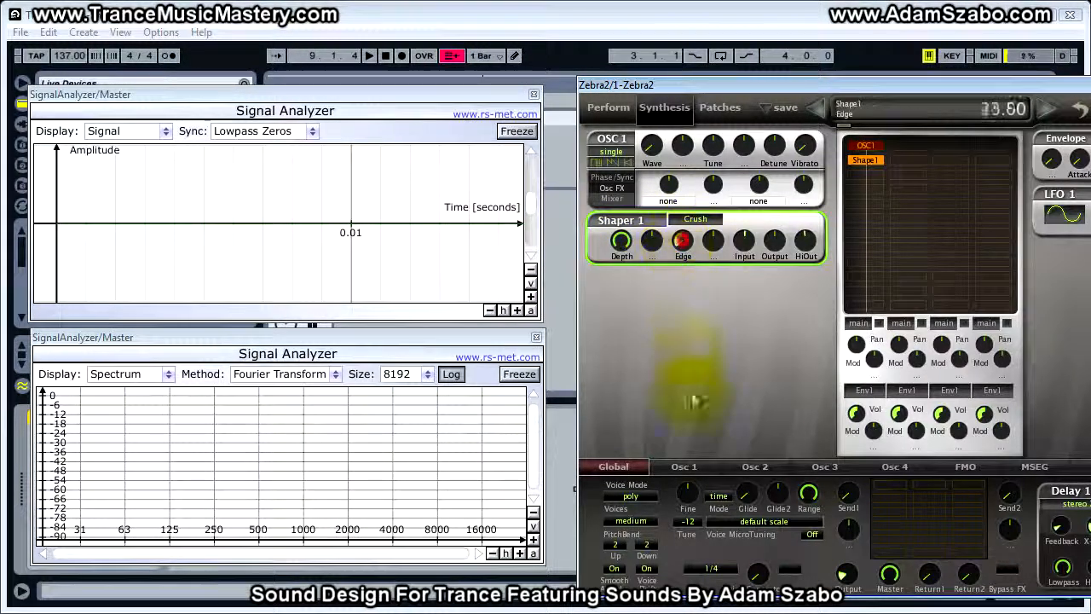
{"action": "left_click_drag", "start_coordinate": [626, 428], "coordinate": [619, 104]}
{"action": "left_click_drag", "start_coordinate": [682, 241], "coordinate": [628, 212]}
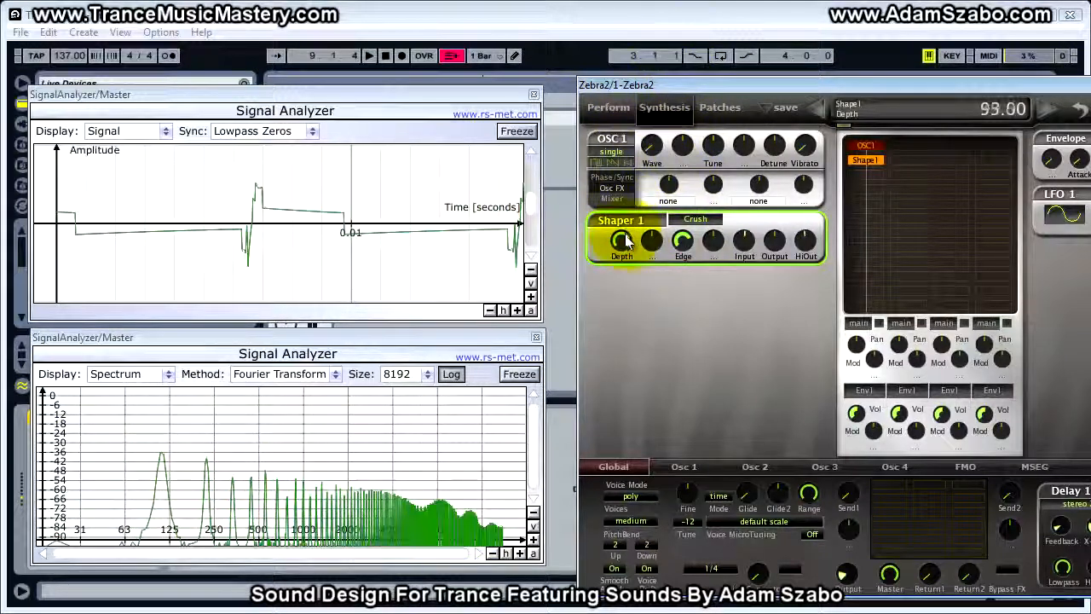
{"action": "left_click_drag", "start_coordinate": [624, 262], "coordinate": [671, 255]}
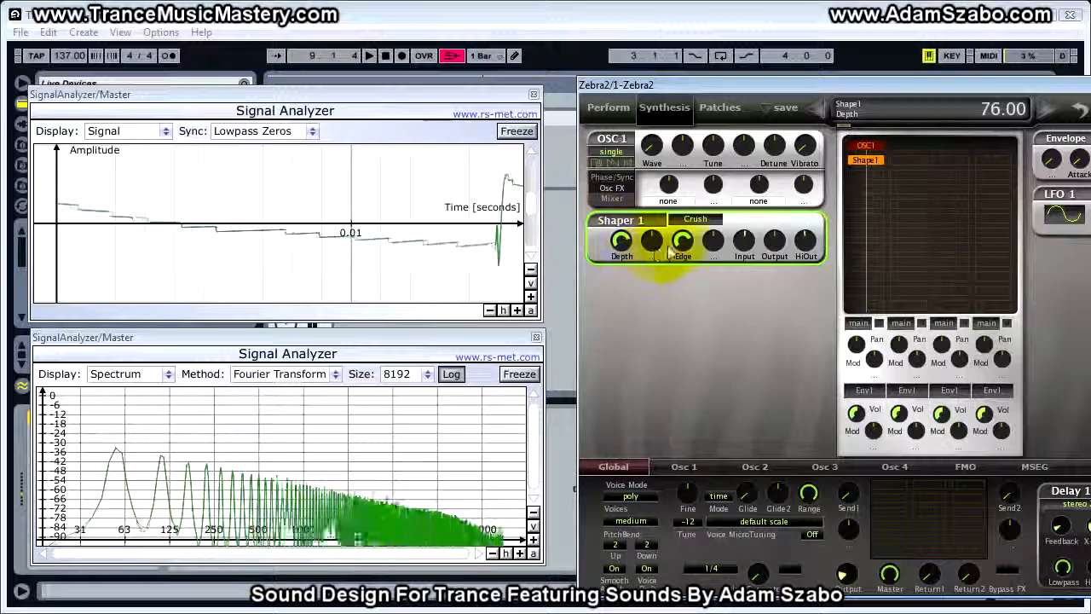
{"action": "left_click_drag", "start_coordinate": [679, 298], "coordinate": [682, 175]}
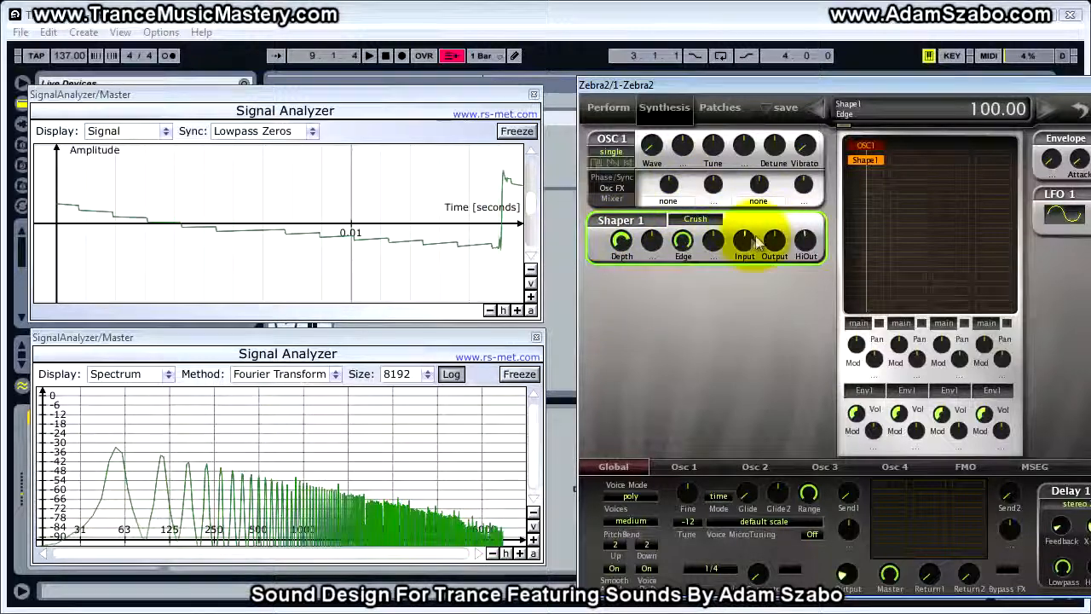
Step: Try Crush with Shaper 1's HiOut at 15.20, raising Depth and sweeping it down to 15.50
{"action": "left_click_drag", "start_coordinate": [744, 216], "coordinate": [750, 252]}
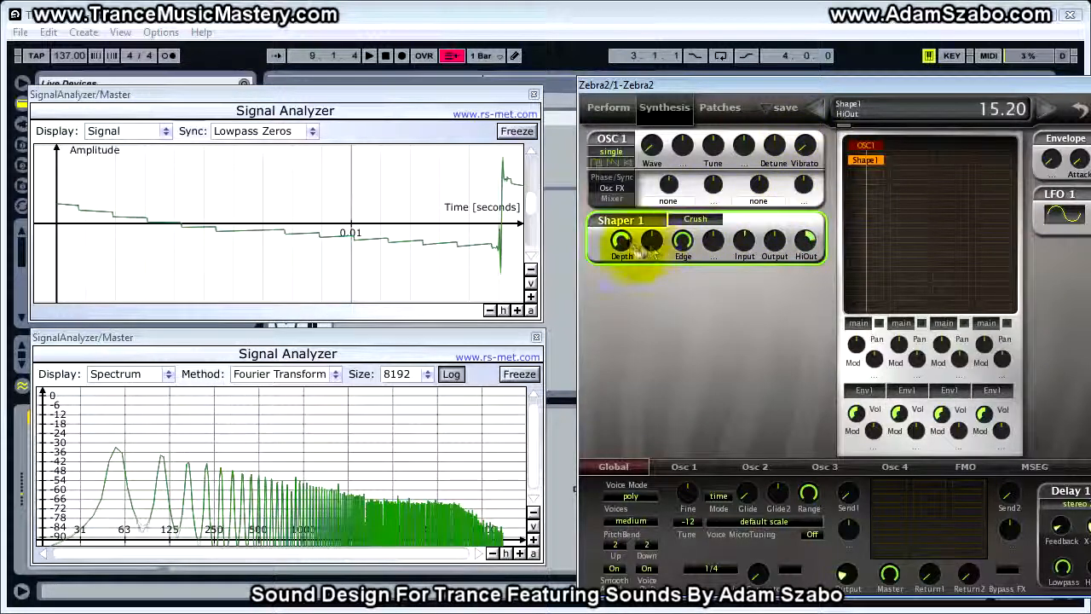
{"action": "left_click_drag", "start_coordinate": [621, 241], "coordinate": [637, 200]}
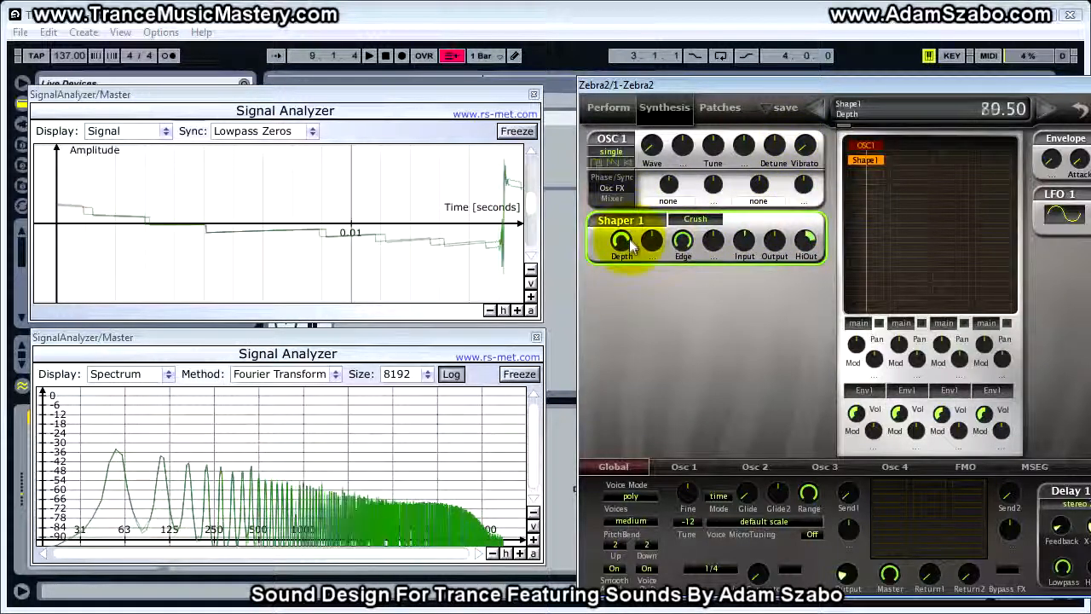
{"action": "left_click_drag", "start_coordinate": [630, 267], "coordinate": [630, 281]}
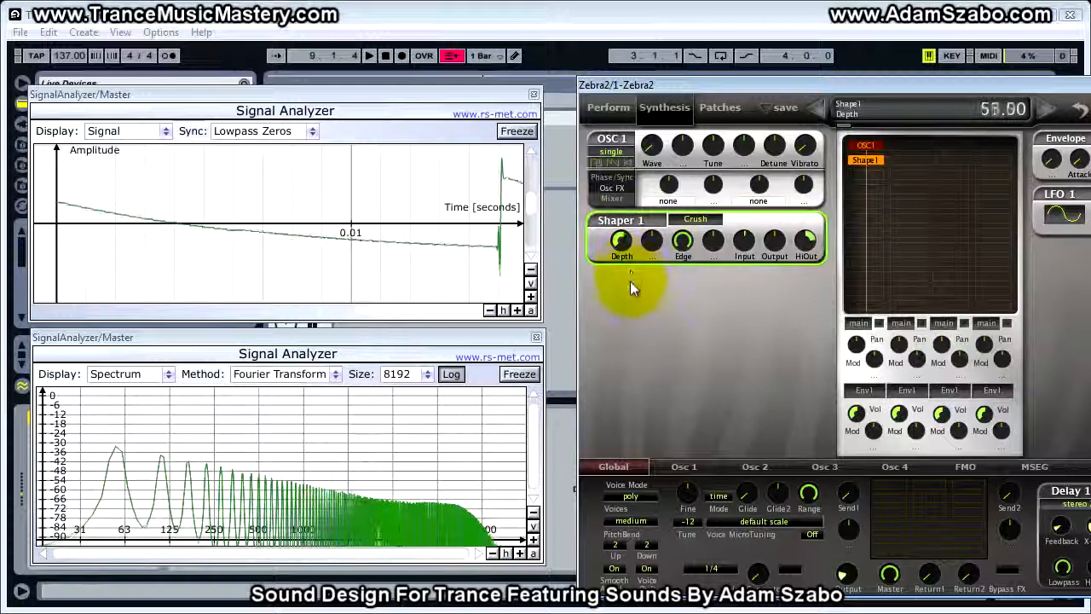
{"action": "left_click_drag", "start_coordinate": [632, 322], "coordinate": [640, 353]}
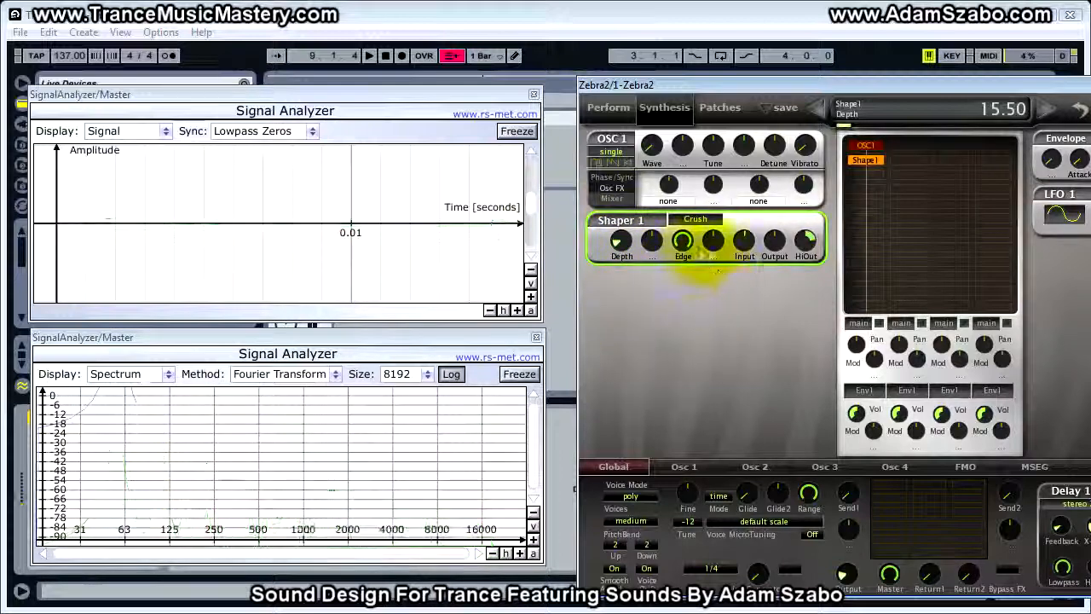
Step: Change Shaper 1's type to Wedge, lower Edge to minimum, and reset HiOut to 0.00
{"action": "left_click", "coordinate": [694, 219]}
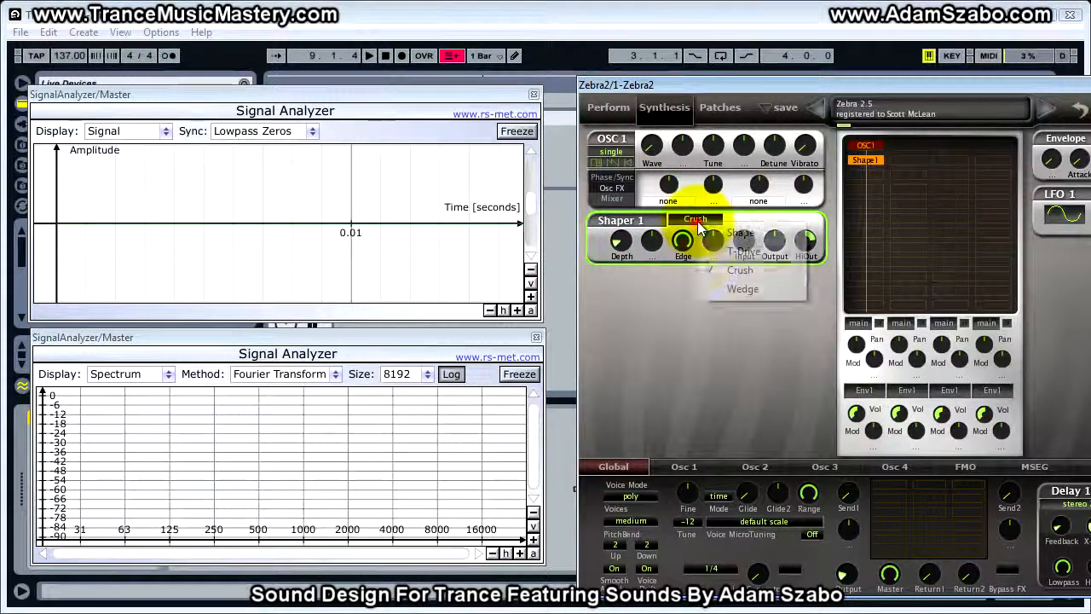
{"action": "left_click", "coordinate": [736, 290]}
{"action": "left_click_drag", "start_coordinate": [683, 241], "coordinate": [689, 446]}
{"action": "left_click", "coordinate": [808, 242]}
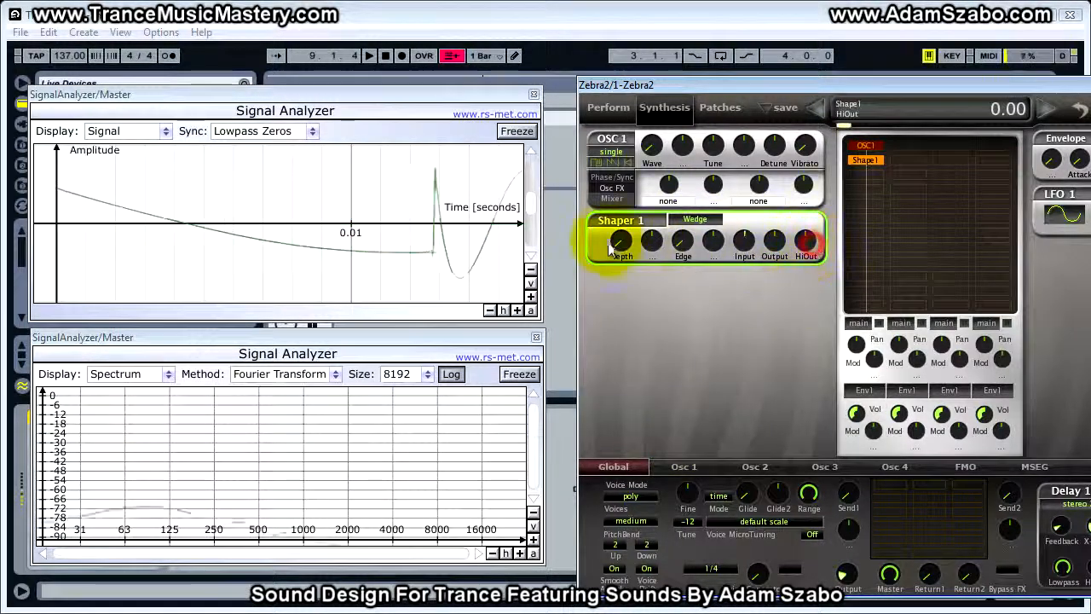
Step: Raise Shaper 1's Depth and set Edge to 83.50, zoom out the waveform analyzer's amplitude scale, and sweep Depth
{"action": "left_click_drag", "start_coordinate": [617, 241], "coordinate": [682, 149]}
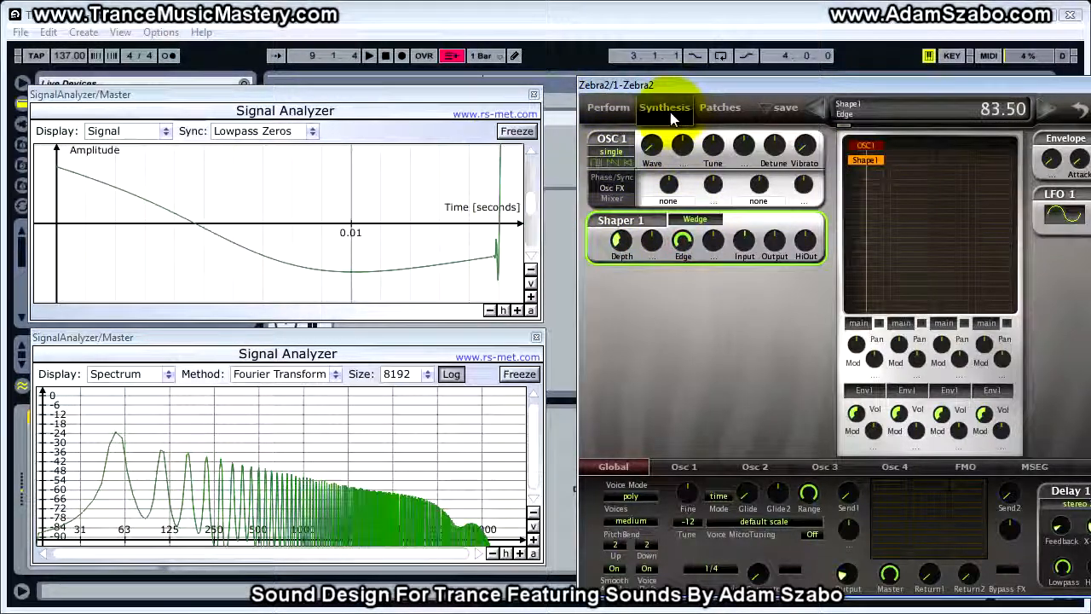
{"action": "left_click", "coordinate": [531, 271]}
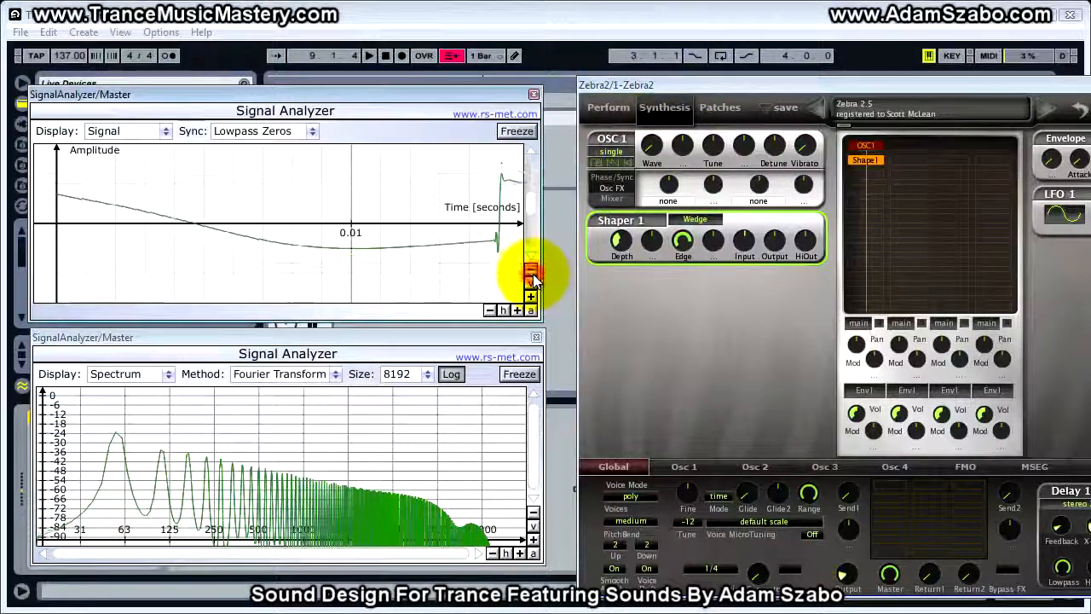
{"action": "mouse_move", "coordinate": [621, 243]}
{"action": "left_mouse_down"}
{"action": "mouse_move", "coordinate": [639, 122]}
{"action": "mouse_move", "coordinate": [627, 337]}
{"action": "mouse_move", "coordinate": [635, 251]}
{"action": "left_mouse_up"}
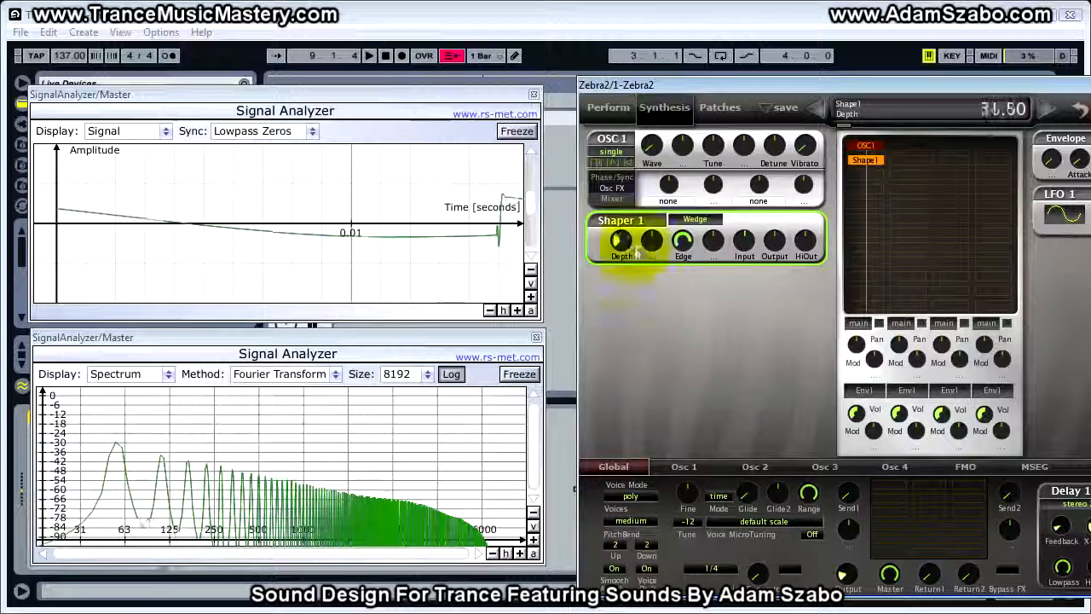
Step: Raise Shaper 1's HiOut and Input in Wedge mode, and sweep Edge and Depth to hear their interaction
{"action": "left_click_drag", "start_coordinate": [805, 241], "coordinate": [801, 202]}
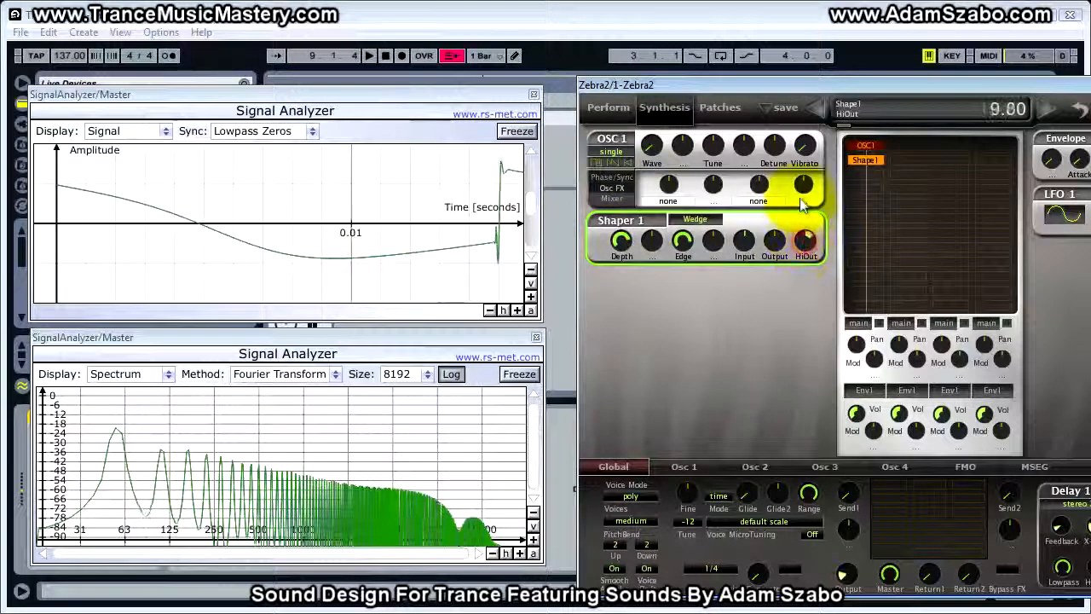
{"action": "left_click_drag", "start_coordinate": [810, 150], "coordinate": [755, 204]}
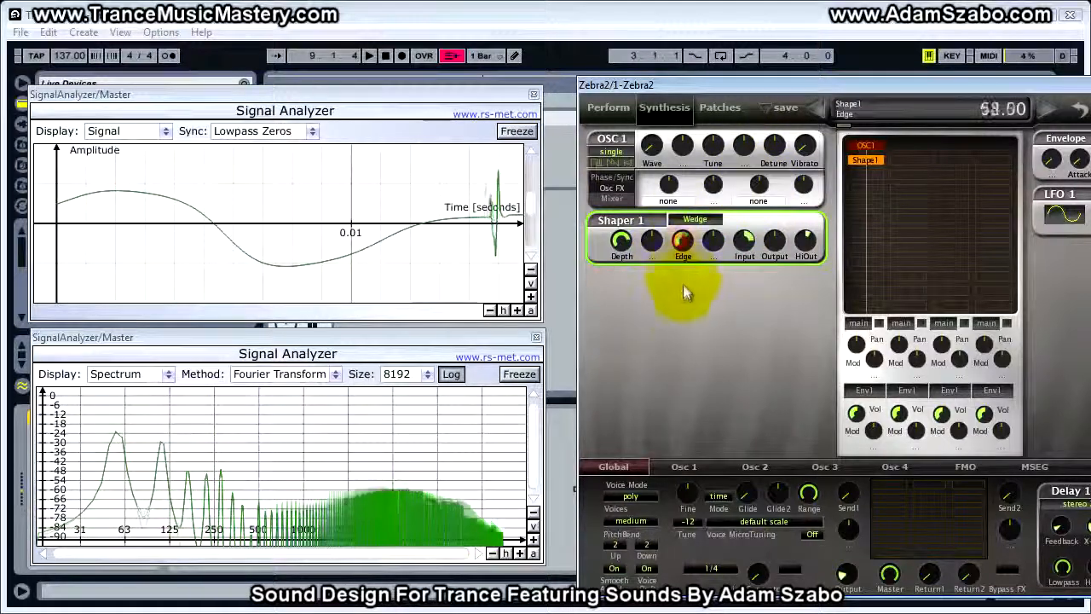
{"action": "mouse_move", "coordinate": [679, 357]}
{"action": "left_mouse_down"}
{"action": "mouse_move", "coordinate": [680, 370]}
{"action": "mouse_move", "coordinate": [683, 341]}
{"action": "mouse_move", "coordinate": [681, 363]}
{"action": "left_mouse_up"}
{"action": "left_click_drag", "start_coordinate": [622, 241], "coordinate": [631, 331]}
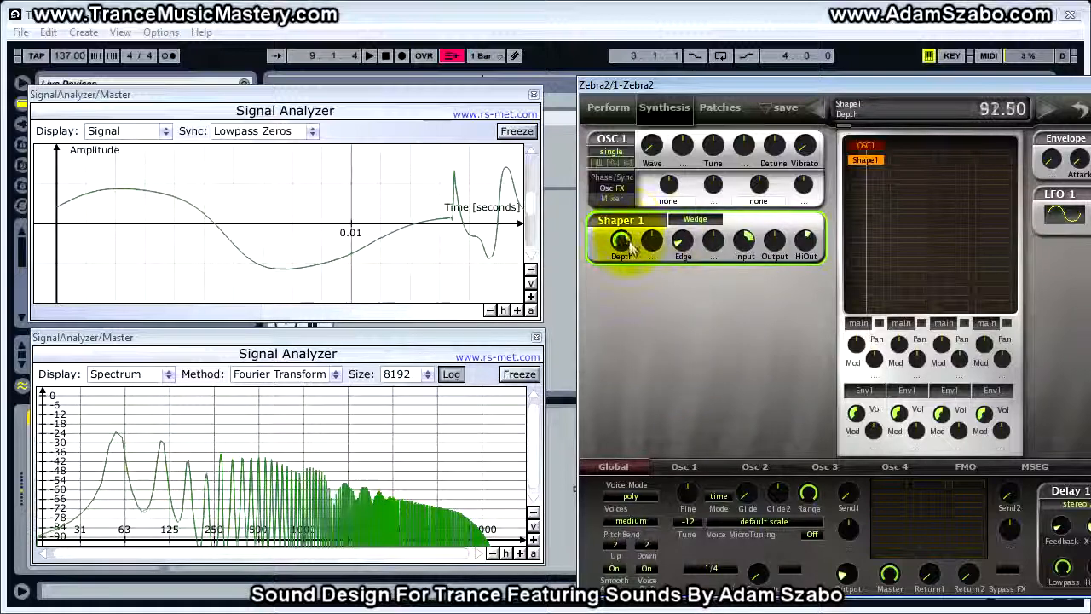
{"action": "left_click_drag", "start_coordinate": [630, 245], "coordinate": [684, 168]}
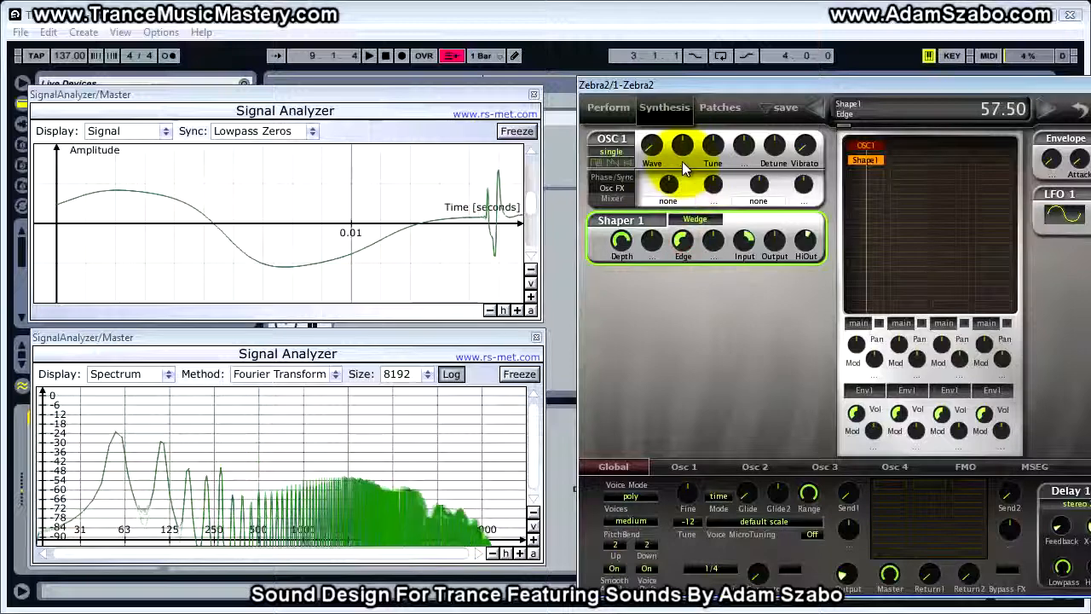
Step: Sweep Shaper 1's Input, HiOut and Edge, leaving Edge low and HiOut at -3.00
{"action": "left_click_drag", "start_coordinate": [744, 241], "coordinate": [740, 287]}
{"action": "left_click_drag", "start_coordinate": [804, 241], "coordinate": [801, 198]}
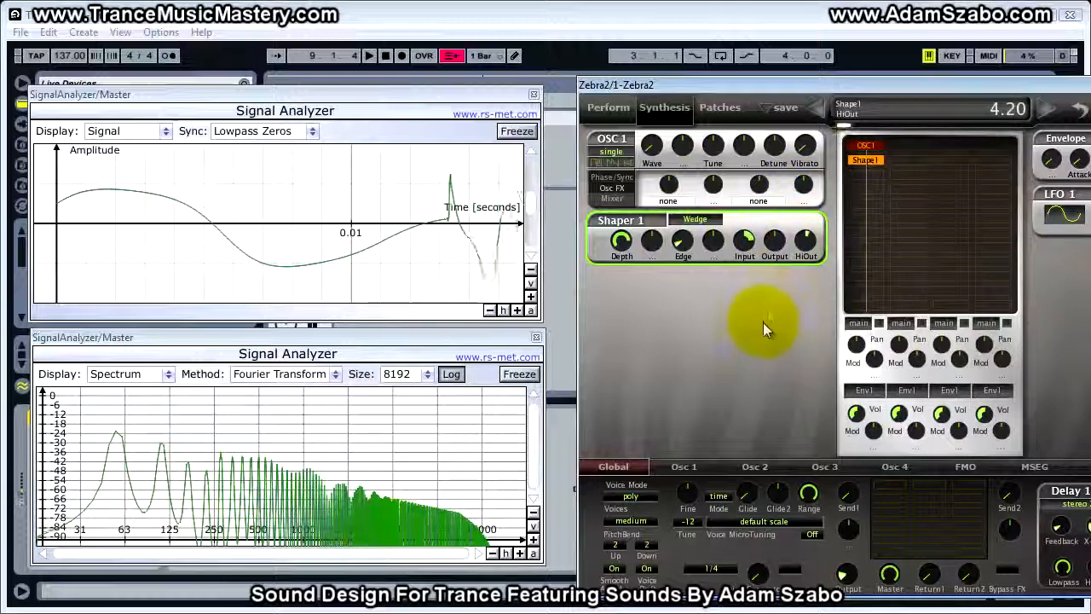
{"action": "left_click_drag", "start_coordinate": [683, 241], "coordinate": [630, 220]}
{"action": "left_click_drag", "start_coordinate": [799, 250], "coordinate": [789, 274]}
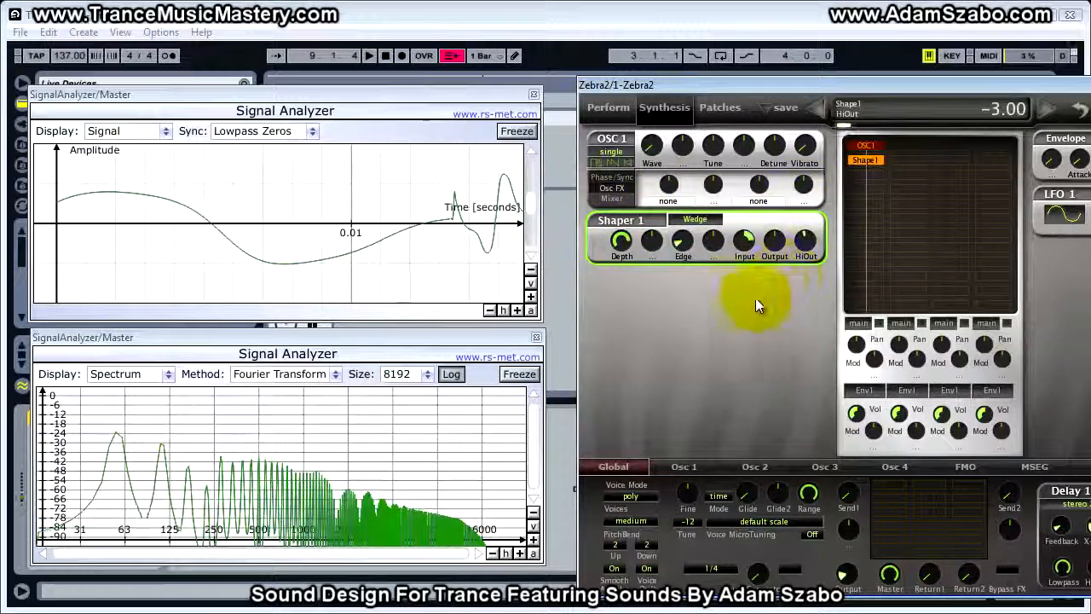
Step: Change Shaper 1's type to Shape, and set OSC 1 to eleven with Detune at 21.50
{"action": "left_click", "coordinate": [716, 218]}
{"action": "left_click", "coordinate": [754, 229]}
{"action": "left_click", "coordinate": [622, 152]}
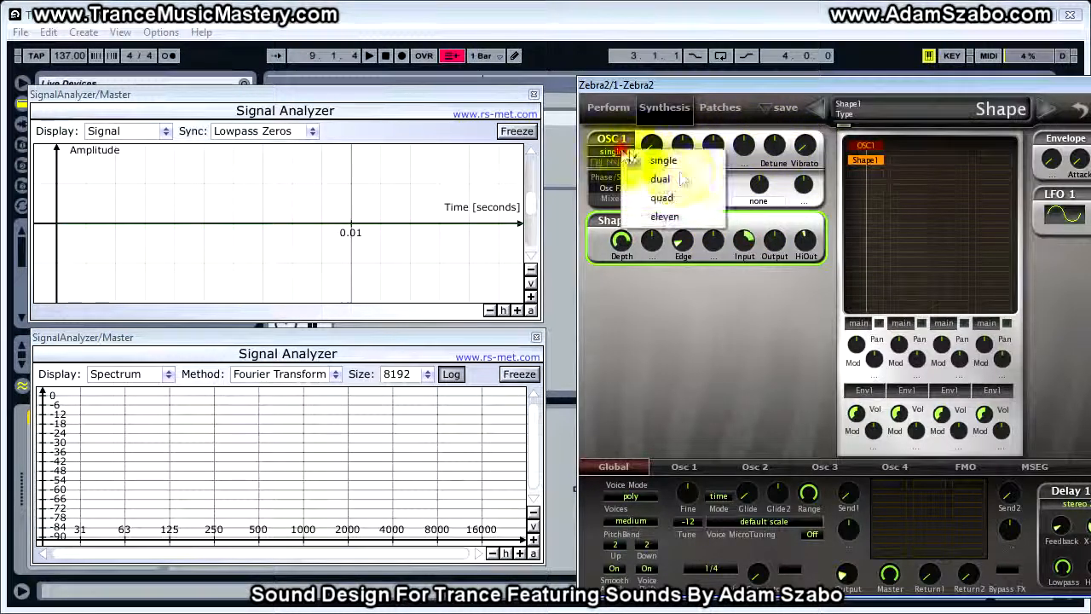
{"action": "left_click", "coordinate": [665, 214]}
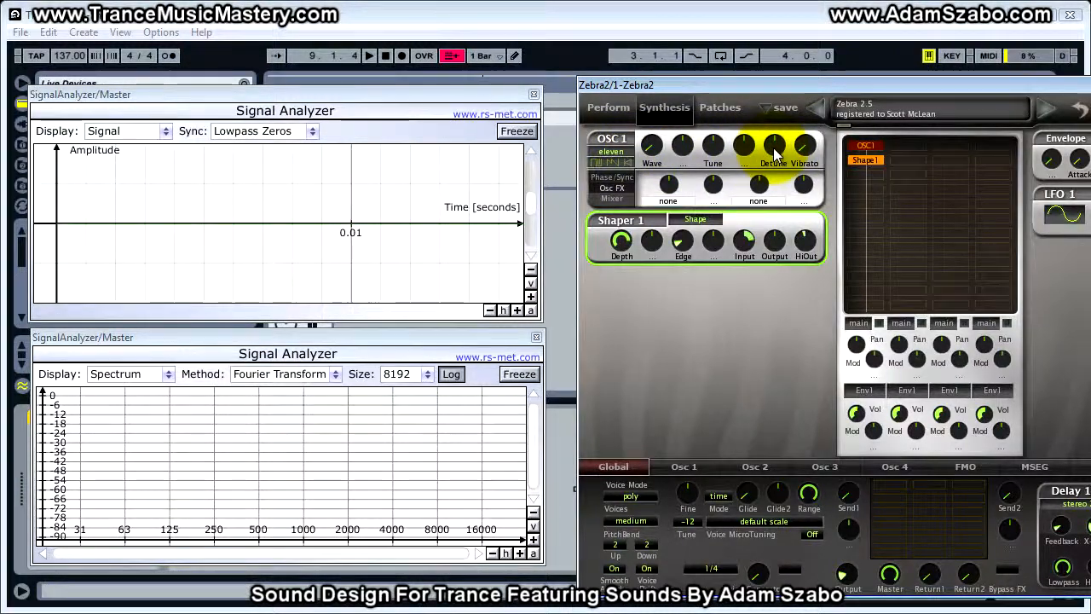
{"action": "left_click_drag", "start_coordinate": [776, 151], "coordinate": [769, 117]}
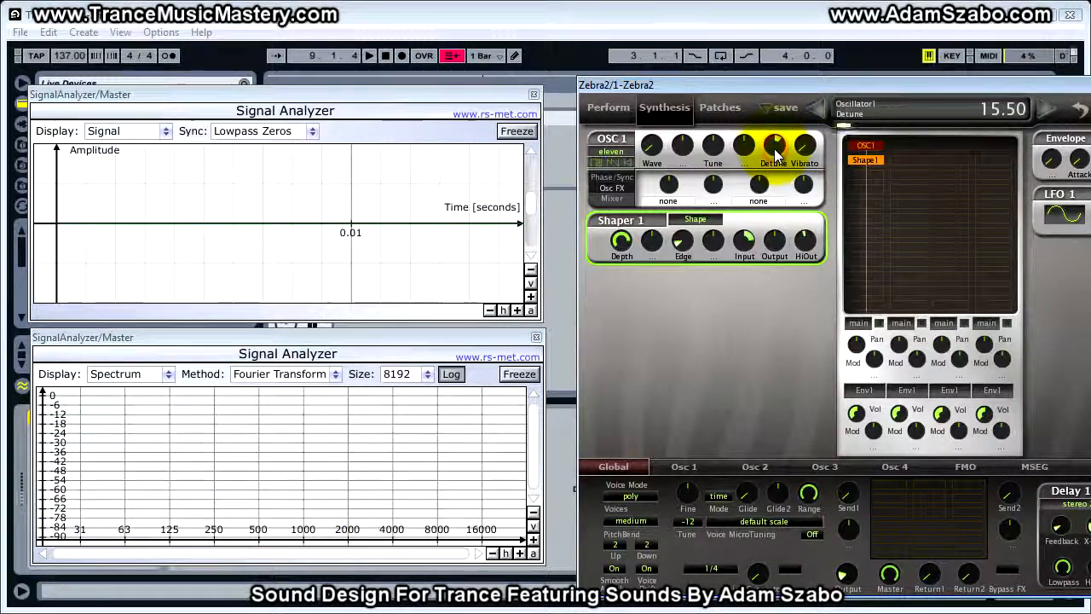
{"action": "scroll", "coordinate": [776, 152], "scroll_direction": "up", "scroll_amount": 5}
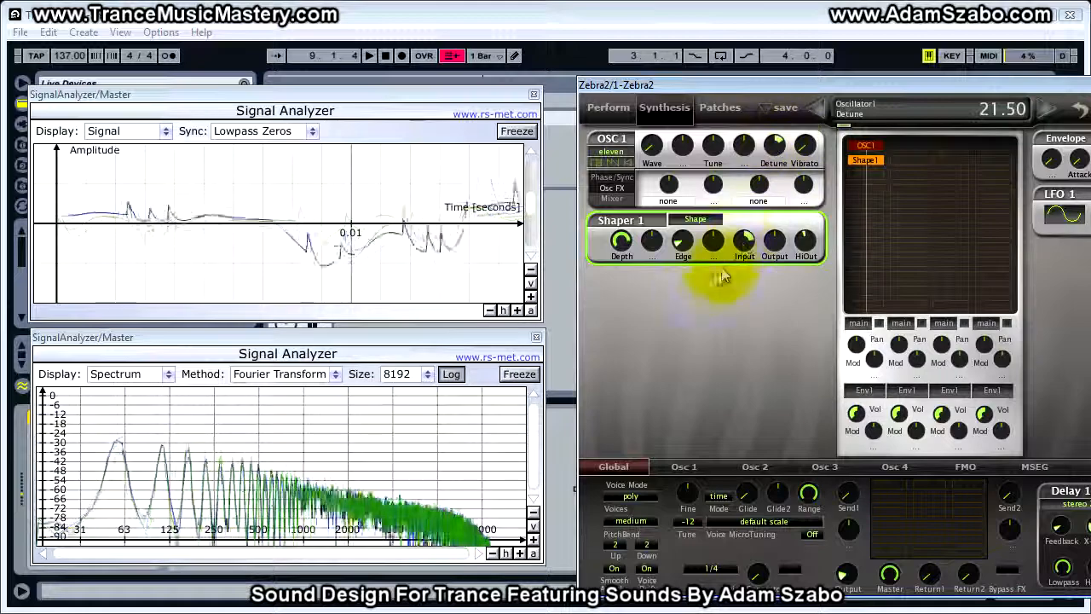
Step: Set Shaper 1's Depth to maximum and Input to 0.00, and switch the module off and back on for comparison
{"action": "left_click_drag", "start_coordinate": [631, 245], "coordinate": [628, 212]}
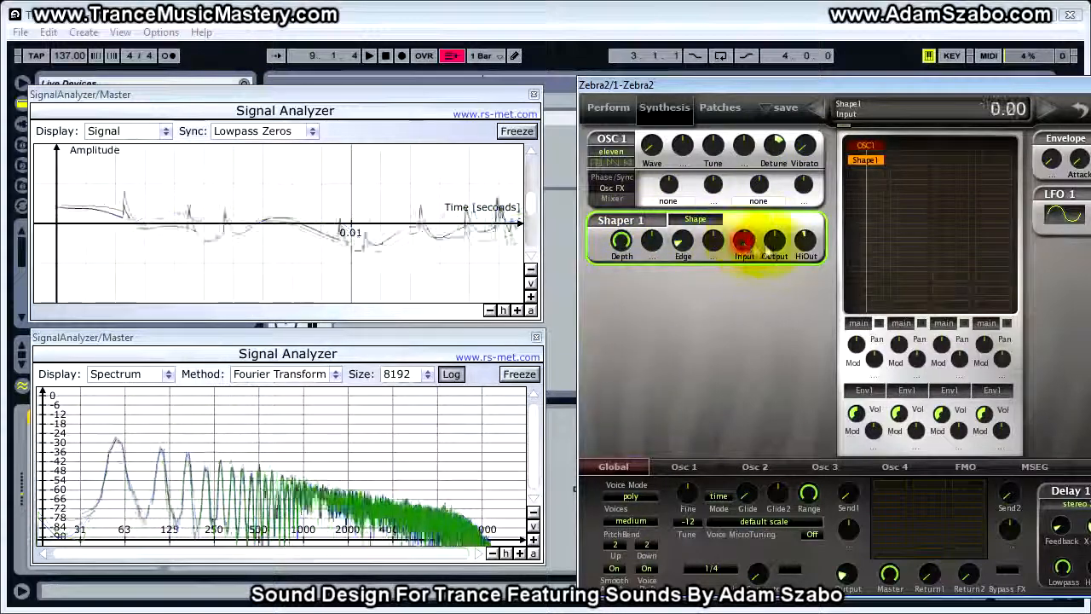
{"action": "key", "text": "Delete"}
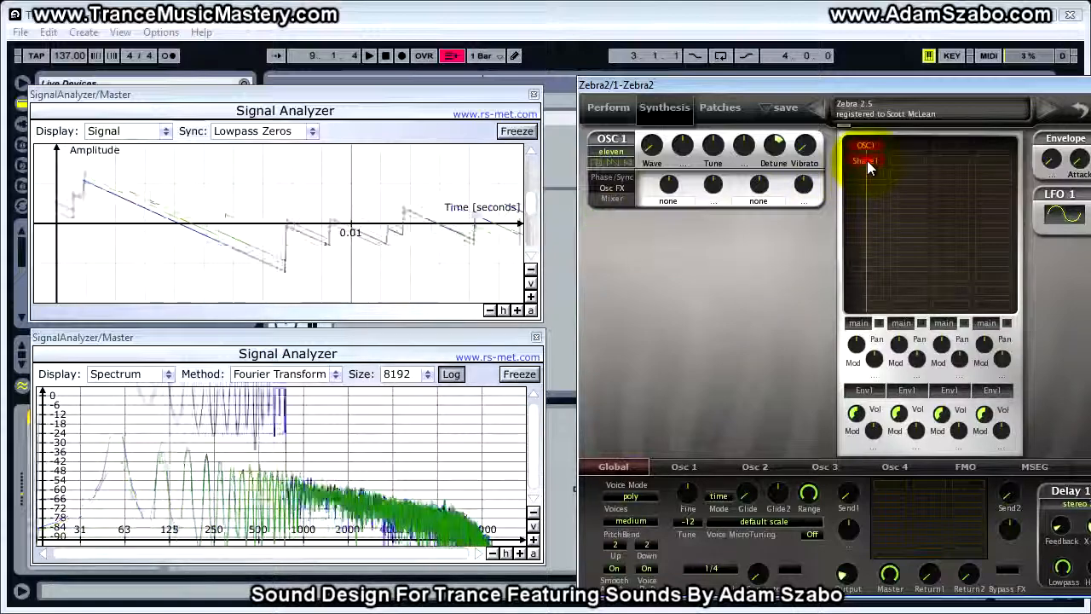
{"action": "key", "text": "ctrl+z"}
Step: Sweep Shaper 1's Edge and Depth on the detuned oscillator, and return both to maximum
{"action": "left_click_drag", "start_coordinate": [682, 183], "coordinate": [681, 127]}
{"action": "left_click_drag", "start_coordinate": [626, 301], "coordinate": [627, 345]}
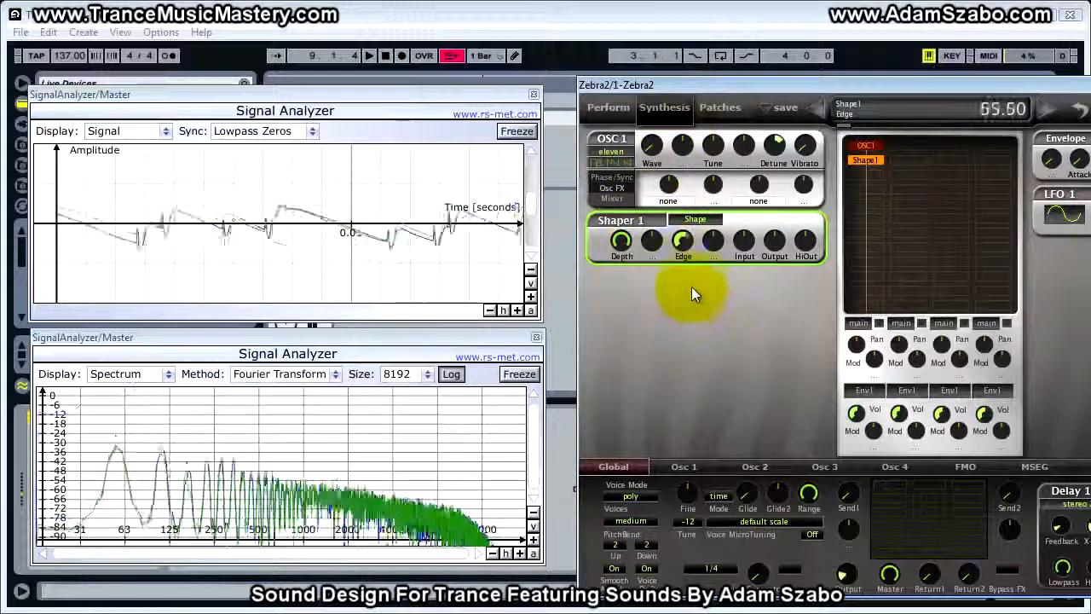
{"action": "left_click_drag", "start_coordinate": [689, 346], "coordinate": [813, 145]}
Step: Raise Shaper 1's HiOut and Output, set Input to 14.20, lower Edge, and bring Depth down to 61.00
{"action": "left_click_drag", "start_coordinate": [810, 244], "coordinate": [746, 132]}
{"action": "left_click_drag", "start_coordinate": [755, 236], "coordinate": [775, 215]}
{"action": "left_click_drag", "start_coordinate": [744, 241], "coordinate": [743, 286]}
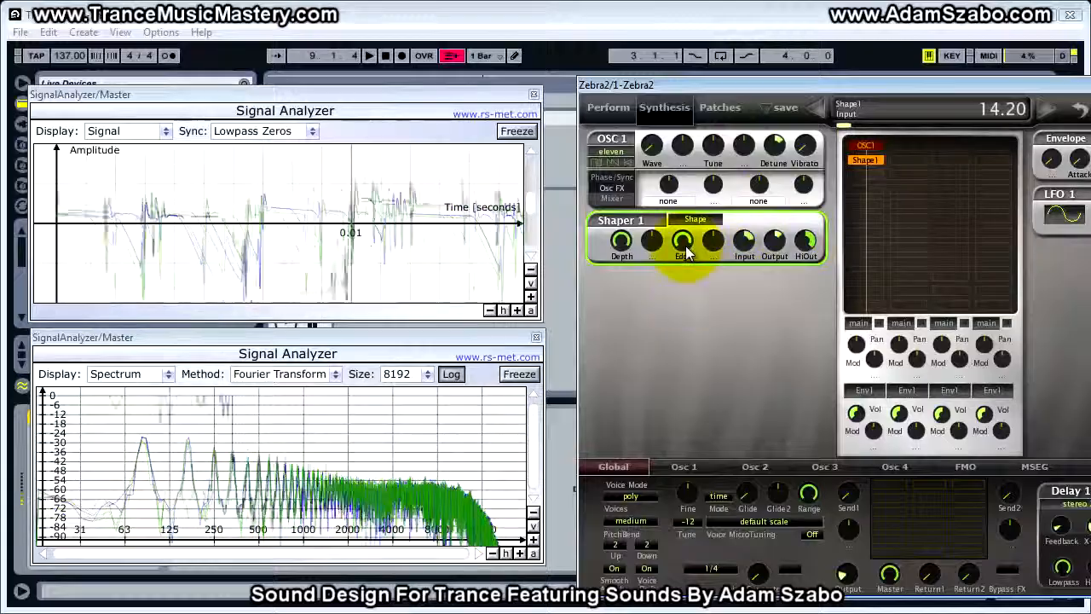
{"action": "left_click_drag", "start_coordinate": [683, 241], "coordinate": [694, 321]}
{"action": "left_click_drag", "start_coordinate": [621, 243], "coordinate": [645, 291]}
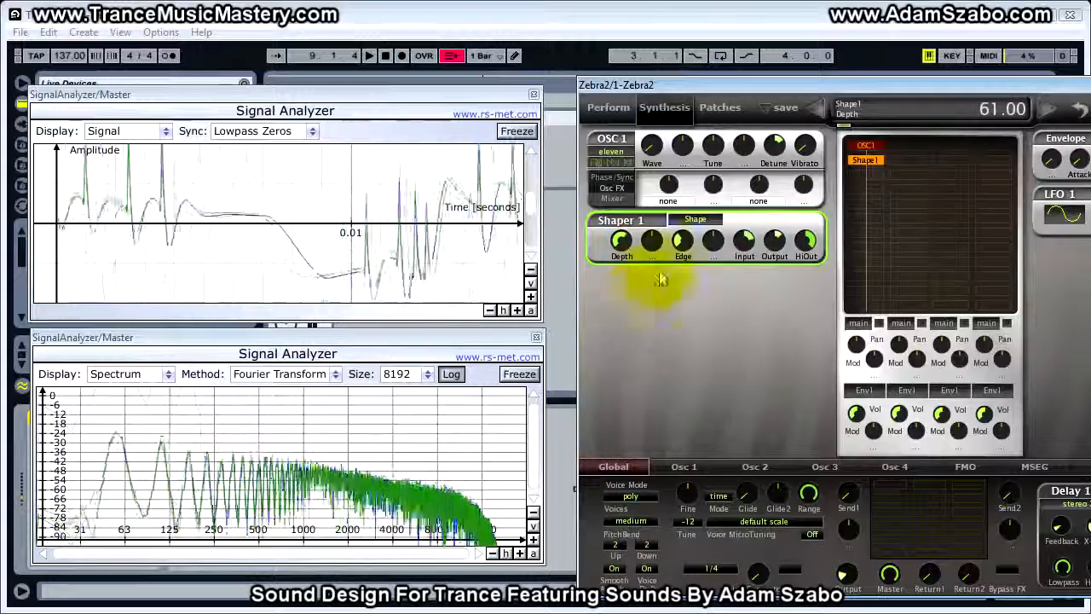
Step: Raise Shaper 1's Edge to maximum and bring Depth up toward maximum with the Shape type
{"action": "left_click_drag", "start_coordinate": [682, 241], "coordinate": [692, 149]}
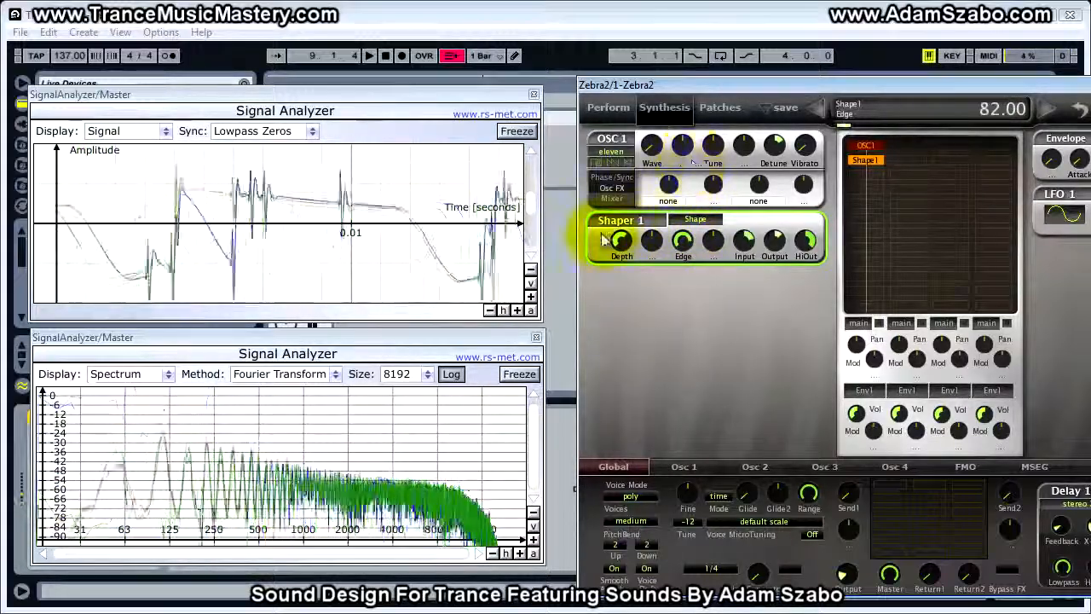
{"action": "left_click_drag", "start_coordinate": [628, 247], "coordinate": [653, 182]}
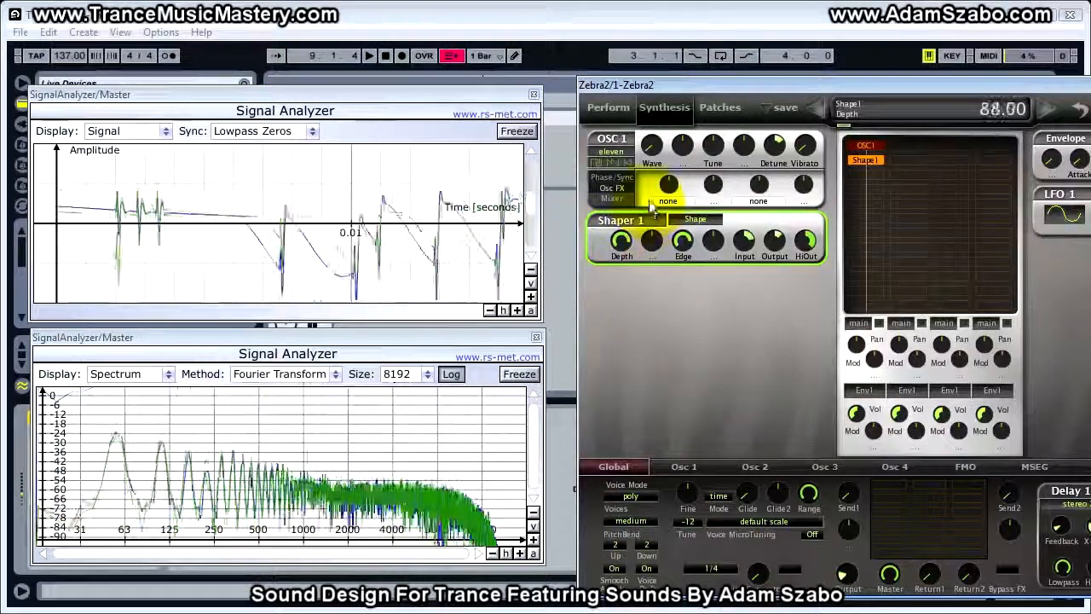
{"action": "mouse_move", "coordinate": [732, 223]}
{"action": "left_mouse_down"}
{"action": "mouse_move", "coordinate": [694, 217]}
{"action": "mouse_move", "coordinate": [690, 186]}
{"action": "left_mouse_up"}
Step: Change Shaper 1's type to T-Drive, and reset its Depth, Input, Output and HiOut to 0.00
{"action": "left_click", "coordinate": [694, 219]}
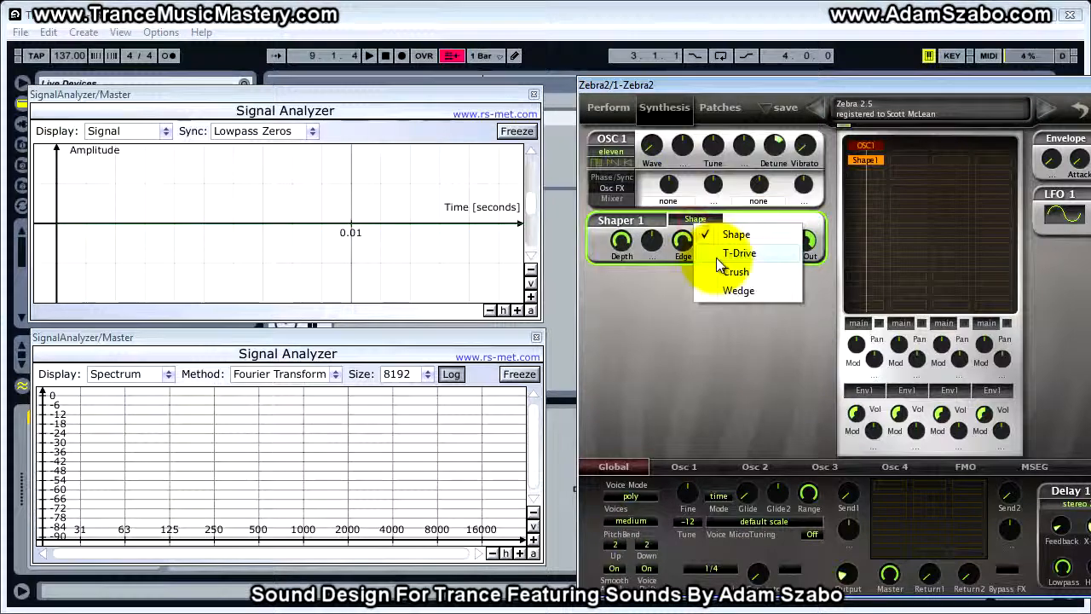
{"action": "left_click", "coordinate": [716, 254]}
{"action": "left_click", "coordinate": [741, 244]}
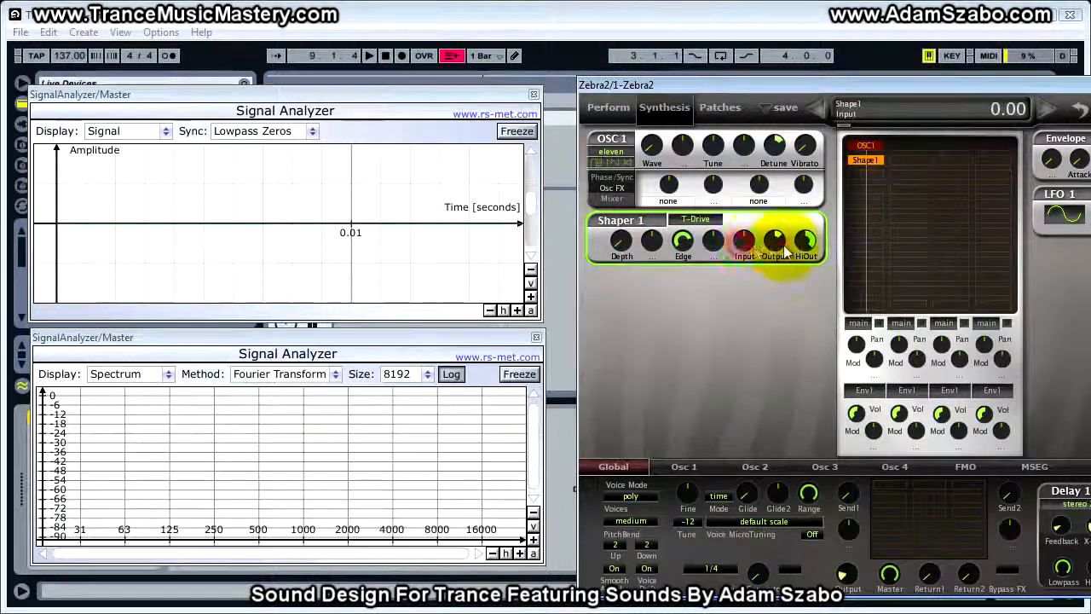
{"action": "mouse_move", "coordinate": [804, 251]}
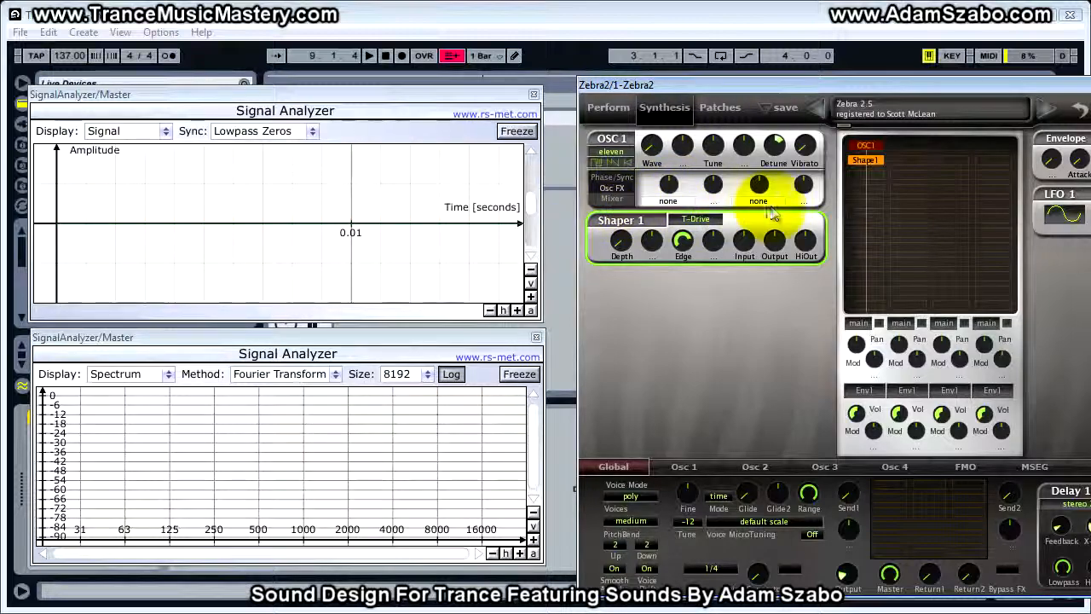
Step: Set Shaper 1's Depth to 100.00 and Input to 24.00, sweep Edge down and back to maximum, and lower HiOut to -24.00
{"action": "left_click_drag", "start_coordinate": [621, 240], "coordinate": [623, 109]}
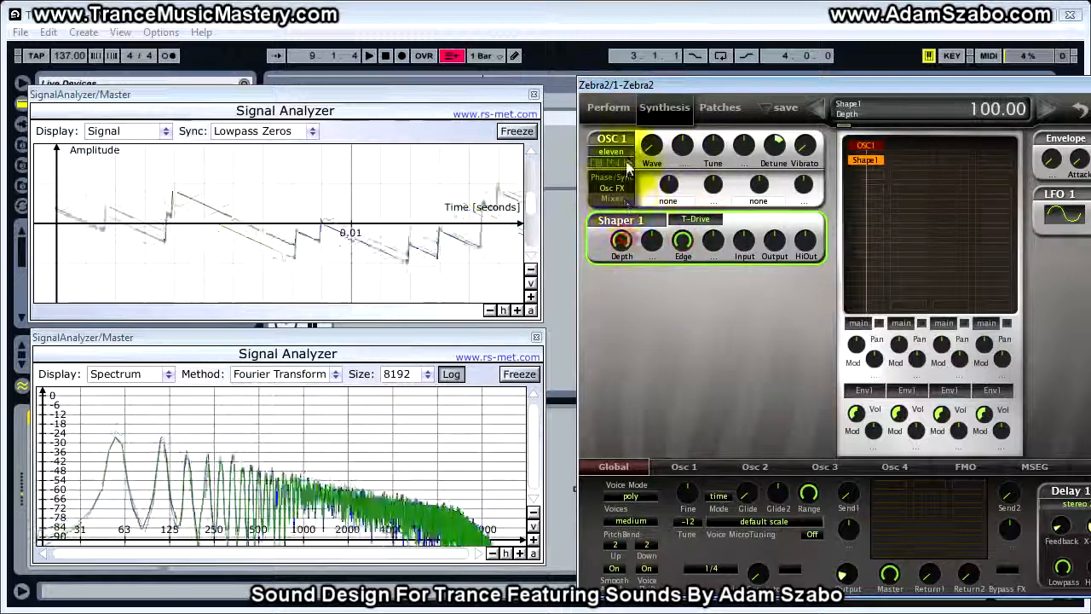
{"action": "left_click_drag", "start_coordinate": [744, 241], "coordinate": [724, 150]}
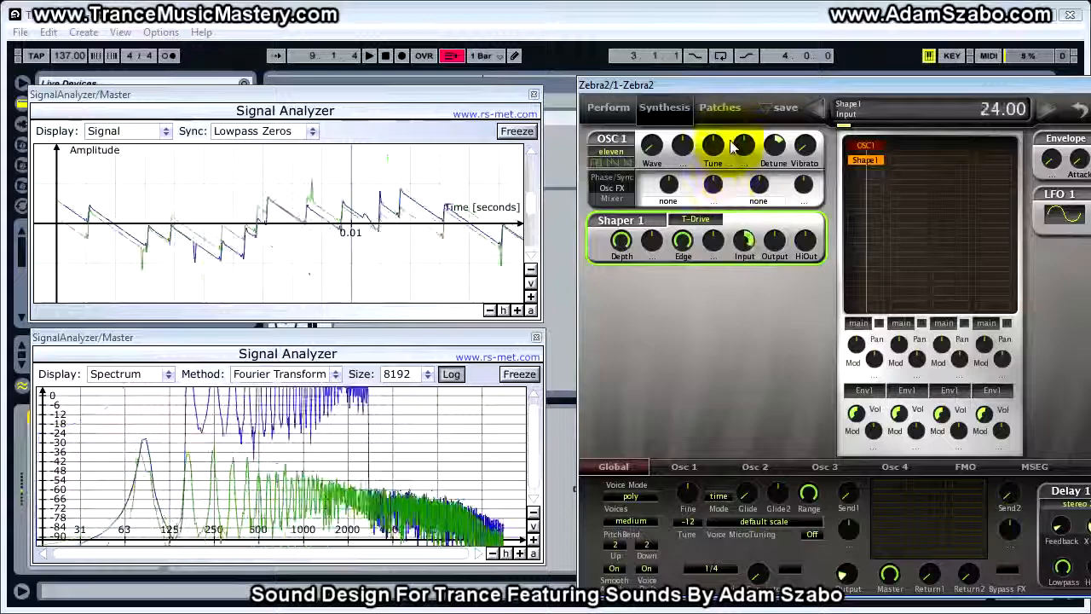
{"action": "left_click_drag", "start_coordinate": [683, 242], "coordinate": [690, 378]}
{"action": "left_click_drag", "start_coordinate": [621, 241], "coordinate": [621, 182]}
{"action": "left_click_drag", "start_coordinate": [683, 242], "coordinate": [705, 147]}
{"action": "left_click_drag", "start_coordinate": [744, 240], "coordinate": [761, 349]}
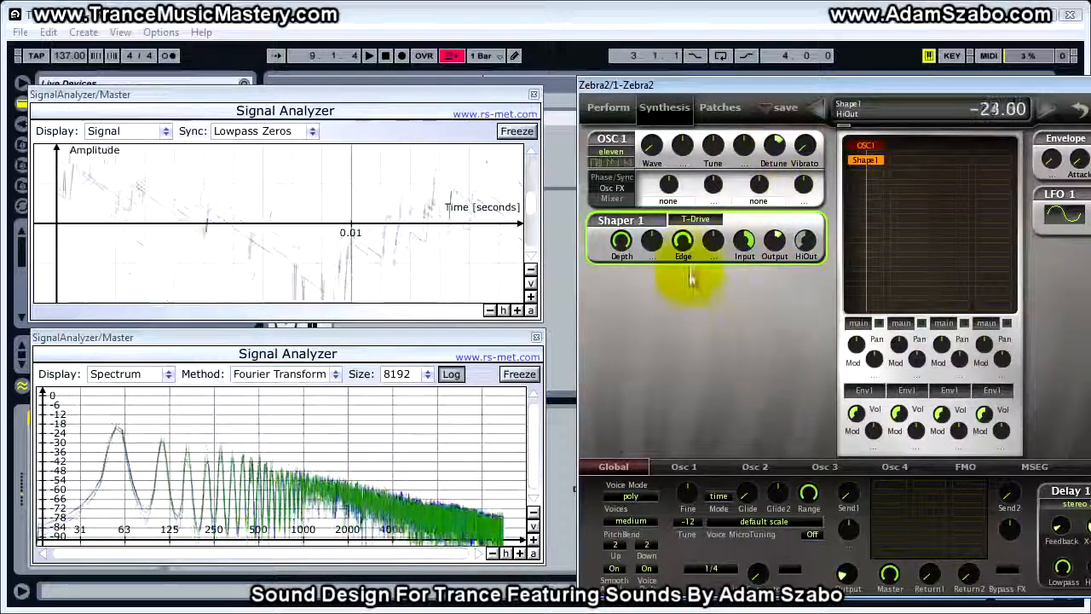
Step: Lower the T-Drive shaper's Edge and reset Output to 0.00, keeping HiOut at -24.00
{"action": "left_click_drag", "start_coordinate": [689, 244], "coordinate": [695, 357]}
{"action": "left_click_drag", "start_coordinate": [631, 246], "coordinate": [630, 281]}
{"action": "left_click_drag", "start_coordinate": [744, 243], "coordinate": [767, 278]}
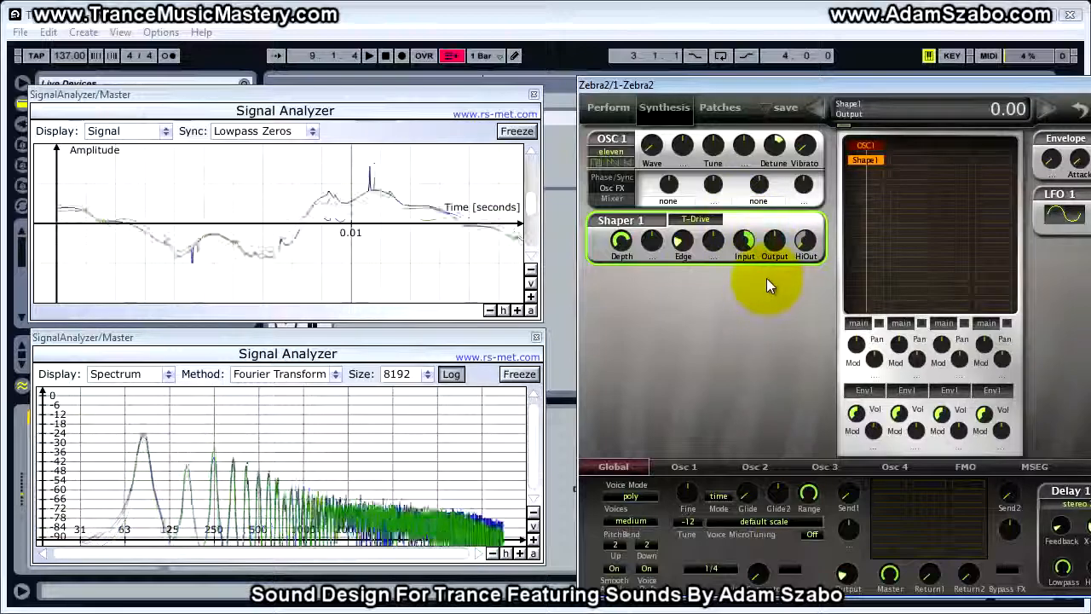
{"action": "left_click", "coordinate": [798, 245]}
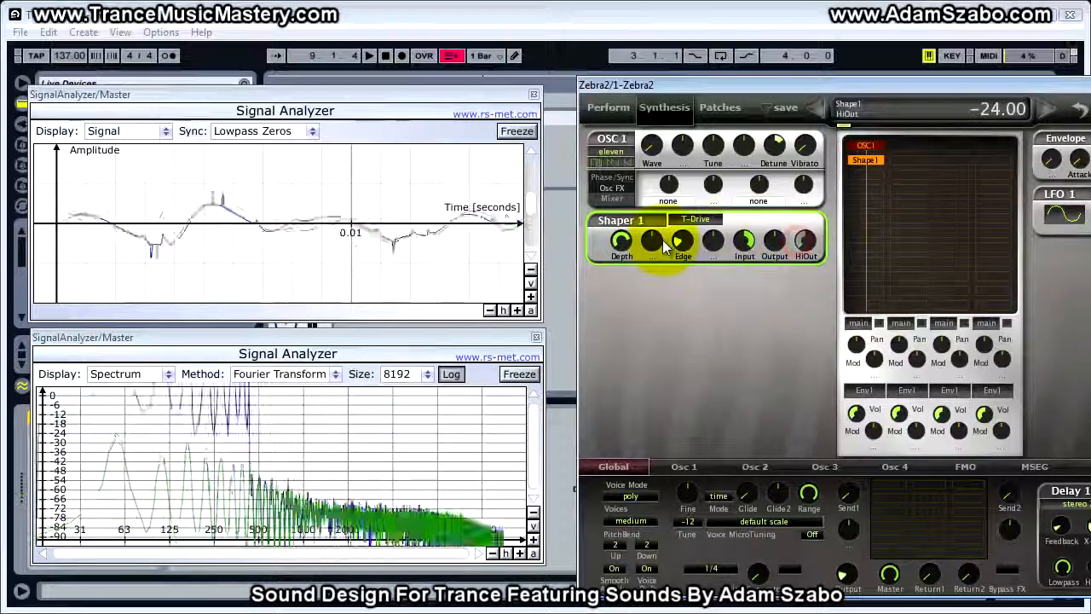
Step: Change Shaper 1's type to Crush, and raise Depth from near zero toward maximum with Edge at maximum
{"action": "left_click", "coordinate": [695, 219]}
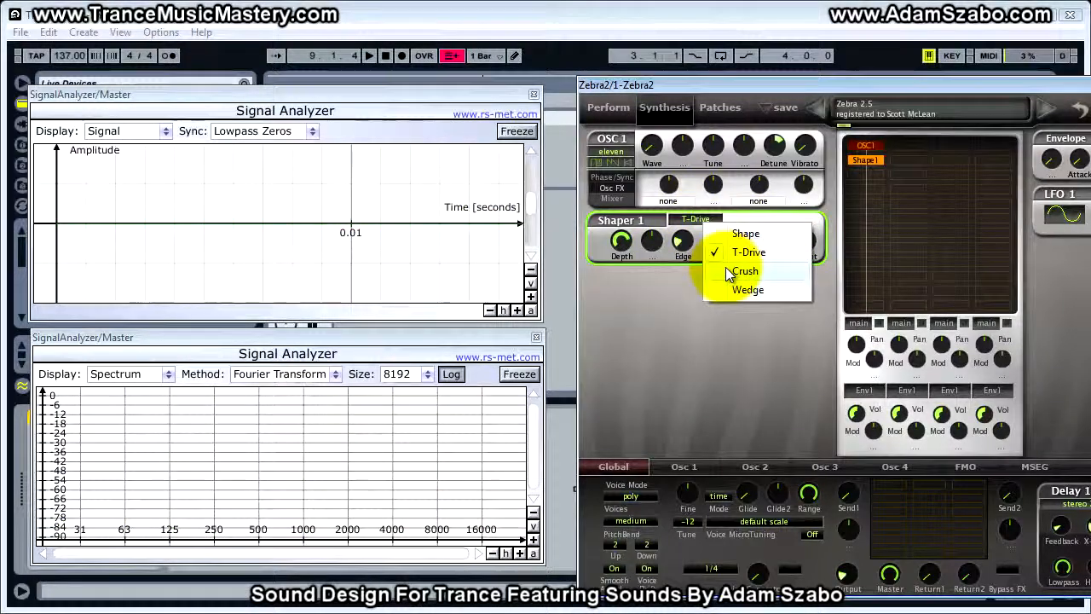
{"action": "left_click", "coordinate": [727, 270]}
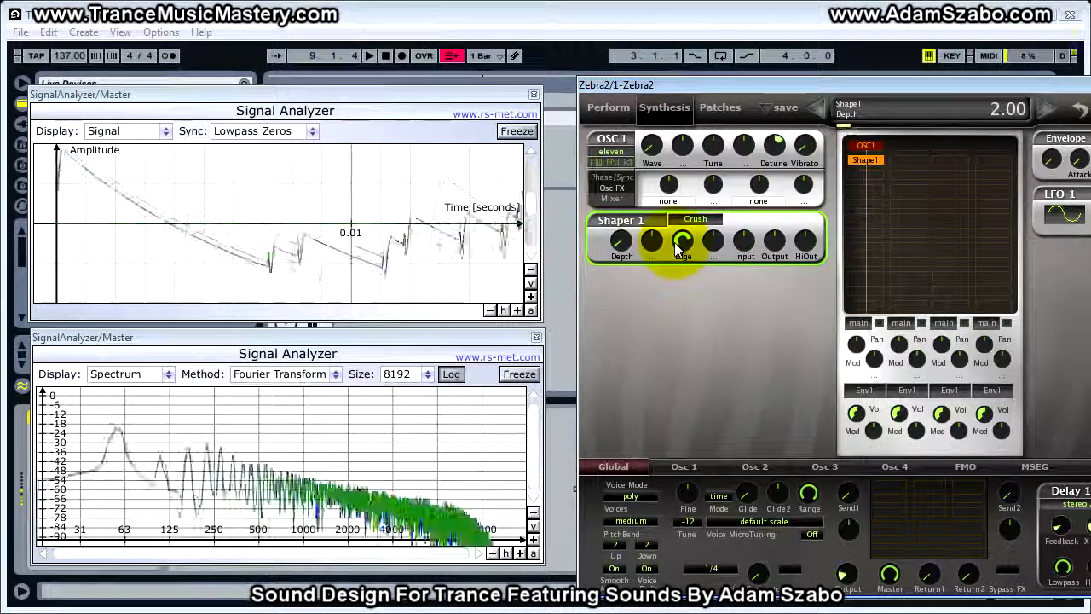
{"action": "left_click_drag", "start_coordinate": [617, 243], "coordinate": [613, 95]}
{"action": "left_click_drag", "start_coordinate": [682, 240], "coordinate": [682, 188]}
{"action": "left_click_drag", "start_coordinate": [621, 242], "coordinate": [625, 232]}
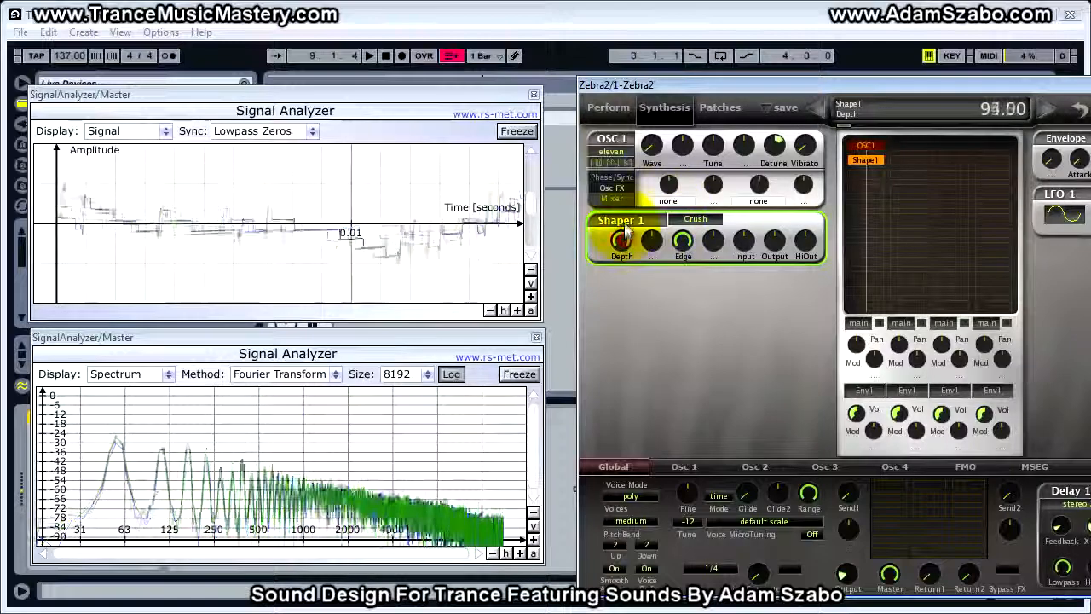
Step: Set the Crush shaper's Input to 18.80, raise Output, and sweep HiOut through 24.00 to 14.40
{"action": "mouse_move", "coordinate": [744, 242]}
{"action": "left_mouse_down"}
{"action": "mouse_move", "coordinate": [743, 196]}
{"action": "mouse_move", "coordinate": [750, 223]}
{"action": "mouse_move", "coordinate": [774, 241]}
{"action": "mouse_move", "coordinate": [759, 195]}
{"action": "mouse_move", "coordinate": [760, 218]}
{"action": "mouse_move", "coordinate": [743, 234]}
{"action": "mouse_move", "coordinate": [742, 207]}
{"action": "mouse_move", "coordinate": [738, 224]}
{"action": "left_mouse_up"}
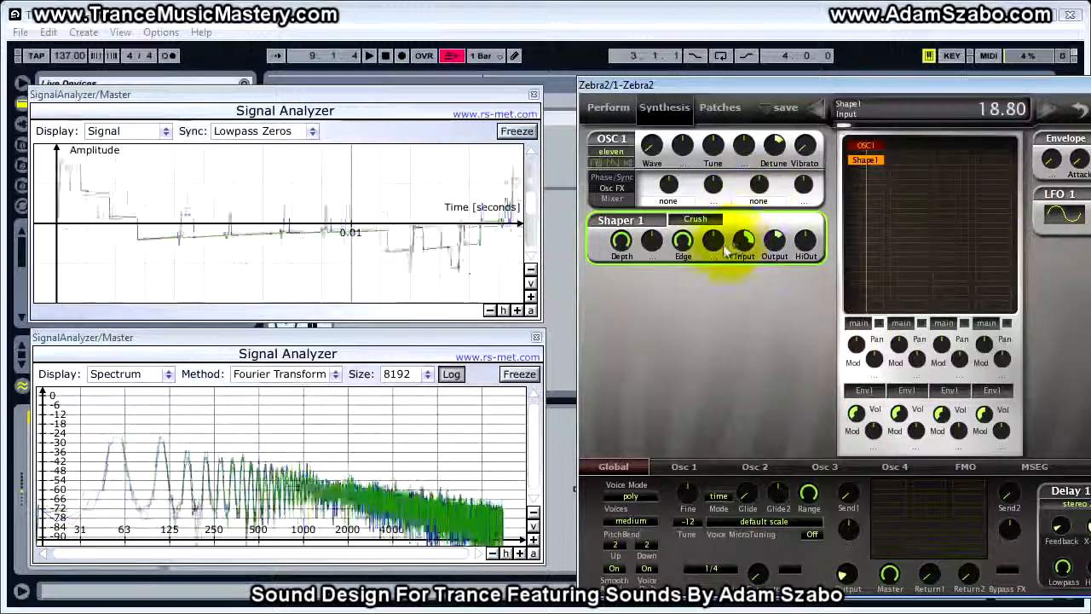
{"action": "left_click_drag", "start_coordinate": [622, 242], "coordinate": [629, 217]}
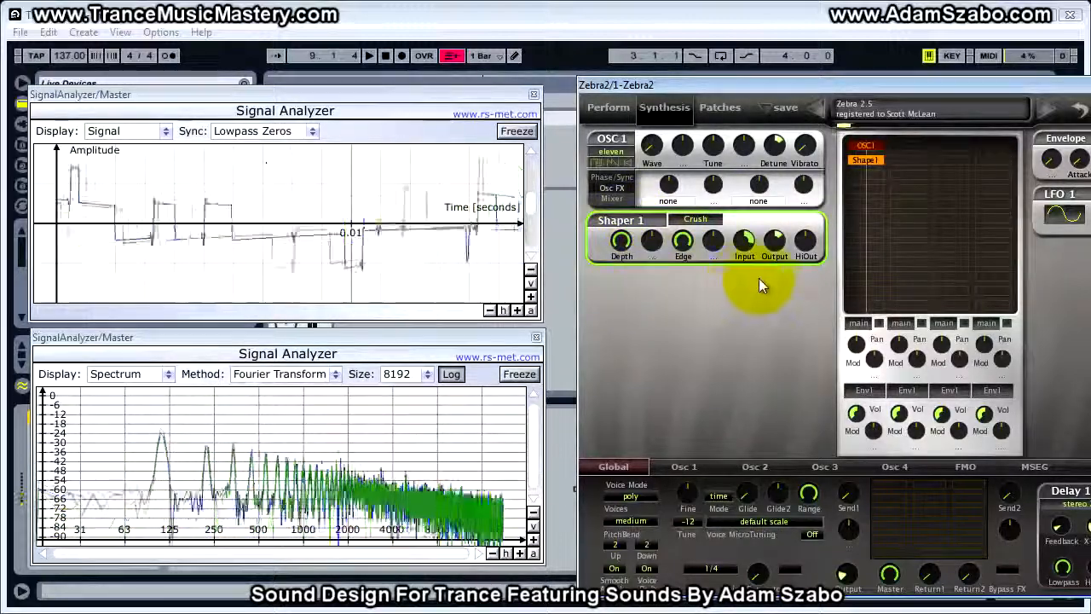
{"action": "left_click_drag", "start_coordinate": [774, 238], "coordinate": [793, 149]}
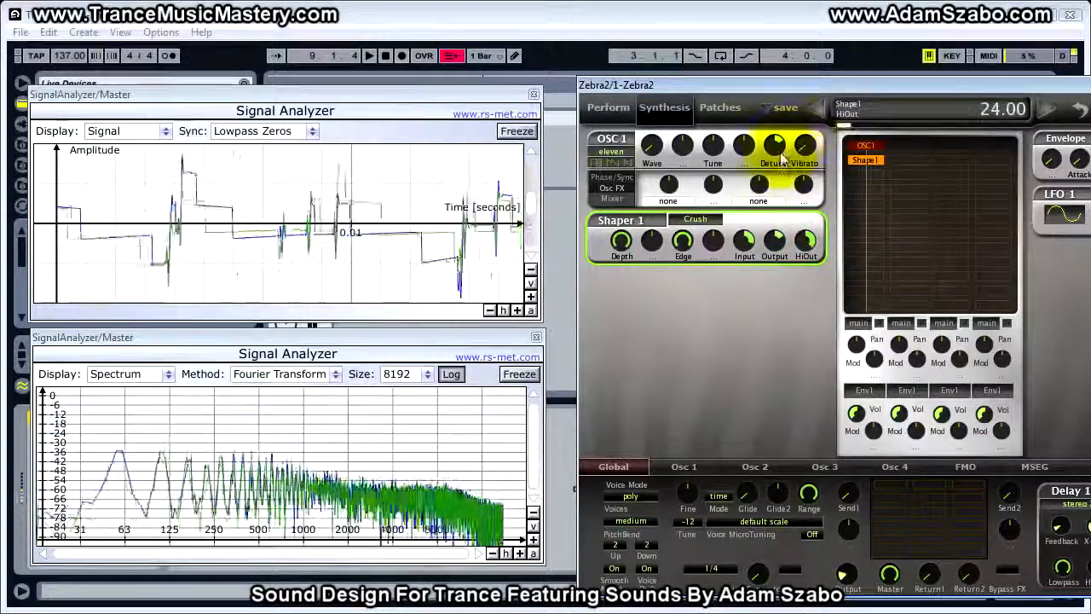
{"action": "left_click_drag", "start_coordinate": [799, 244], "coordinate": [793, 320]}
{"action": "left_click_drag", "start_coordinate": [803, 443], "coordinate": [762, 136]}
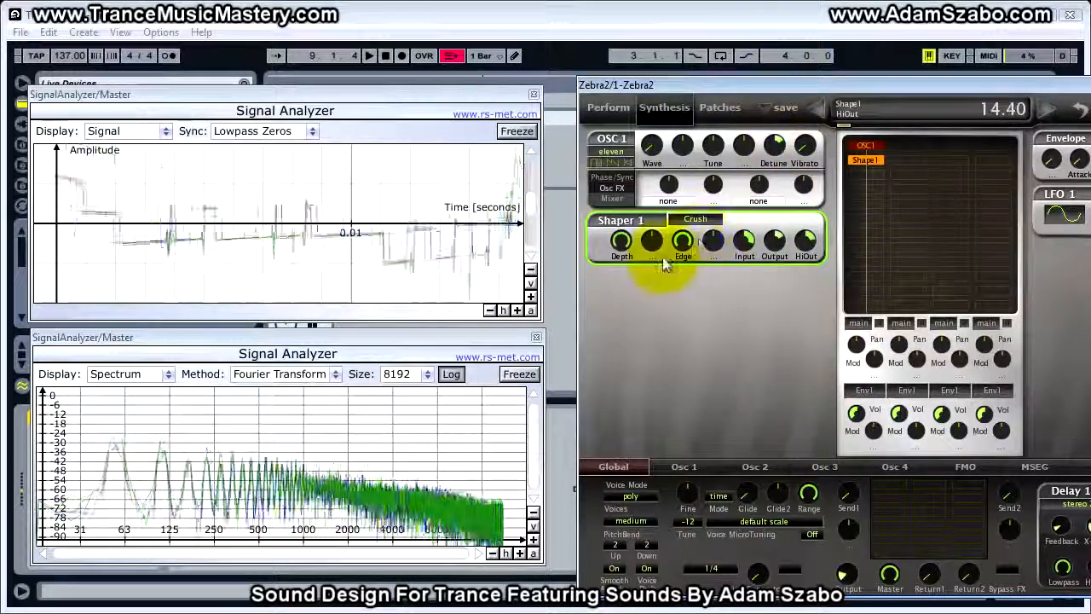
Step: Change Shaper 1's type to Wedge with HiOut at 0.00, sweep Edge and Input, and raise Depth to 100.00
{"action": "left_click", "coordinate": [694, 220]}
{"action": "left_click", "coordinate": [713, 292]}
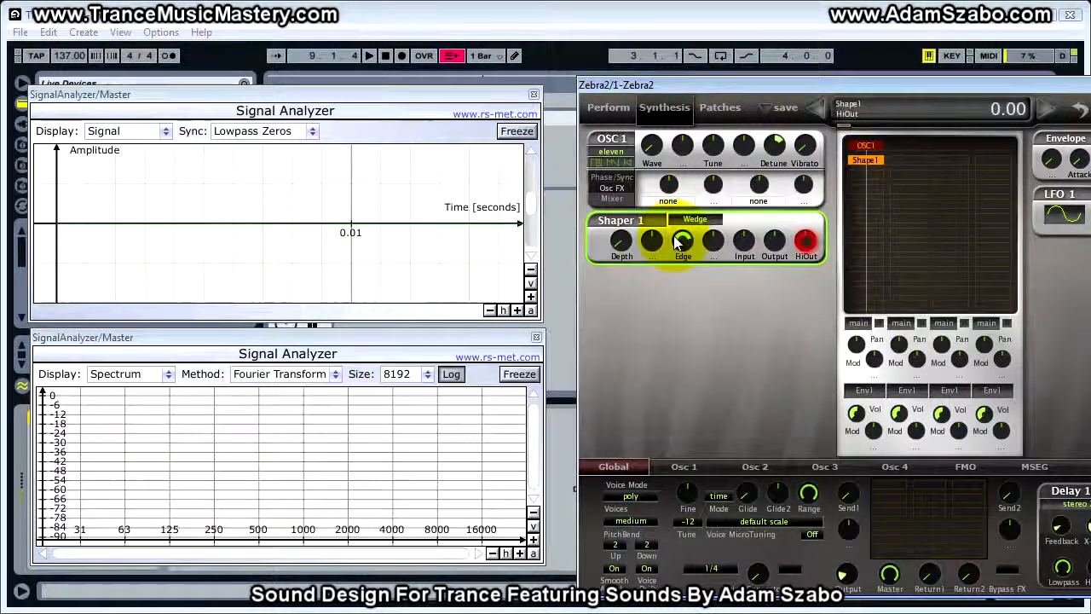
{"action": "left_click_drag", "start_coordinate": [686, 244], "coordinate": [688, 292]}
{"action": "left_click_drag", "start_coordinate": [681, 243], "coordinate": [734, 171]}
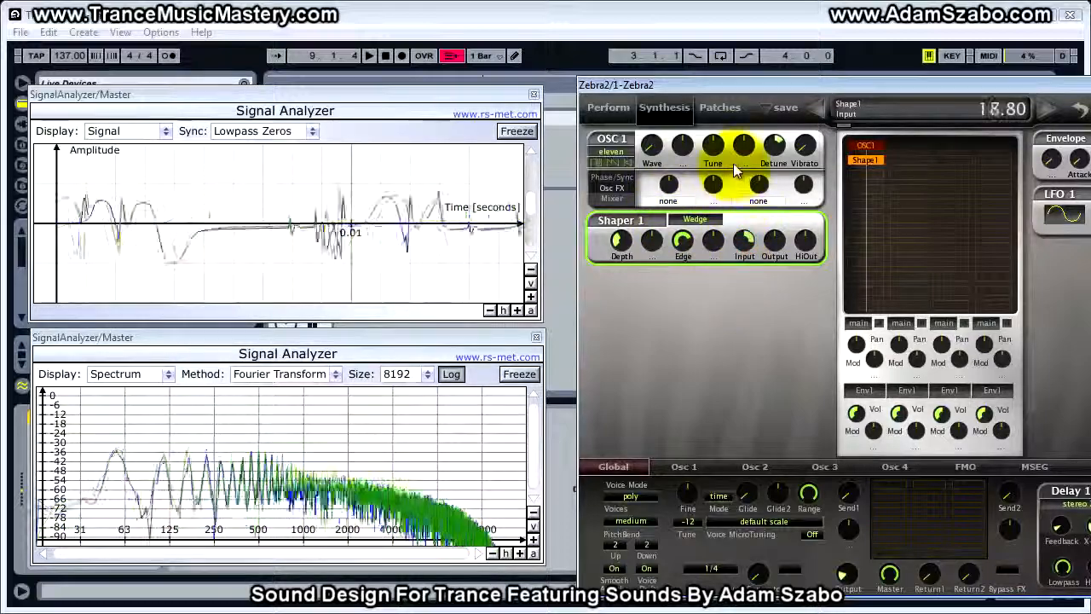
{"action": "mouse_move", "coordinate": [744, 241]}
{"action": "left_mouse_down"}
{"action": "mouse_move", "coordinate": [744, 213]}
{"action": "mouse_move", "coordinate": [744, 259]}
{"action": "left_mouse_up"}
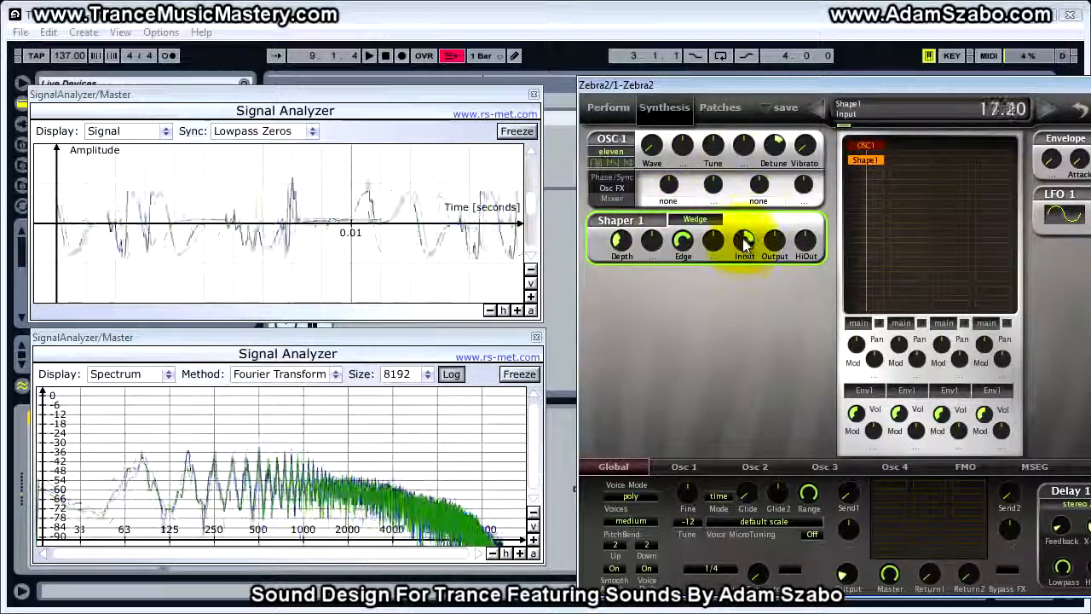
{"action": "left_click_drag", "start_coordinate": [692, 242], "coordinate": [637, 145]}
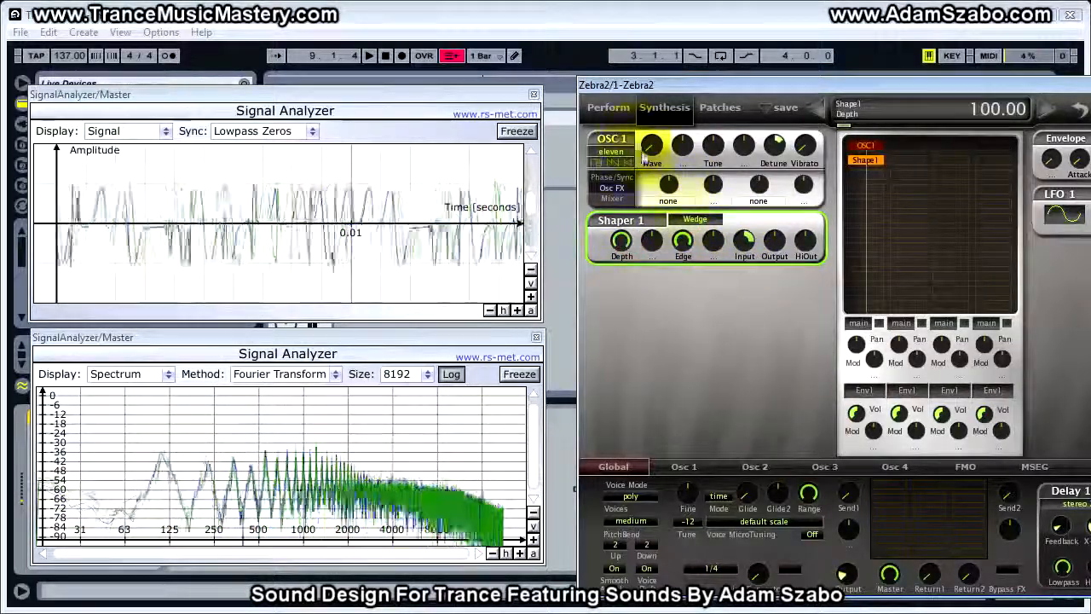
Step: Adjust the Wedge shaper's Input, raise its HiOut, and bring Depth down to 31.00
{"action": "left_click_drag", "start_coordinate": [743, 241], "coordinate": [740, 296]}
{"action": "left_click_drag", "start_coordinate": [794, 272], "coordinate": [791, 152]}
{"action": "left_click_drag", "start_coordinate": [683, 241], "coordinate": [628, 244]}
{"action": "left_click_drag", "start_coordinate": [629, 285], "coordinate": [629, 357]}
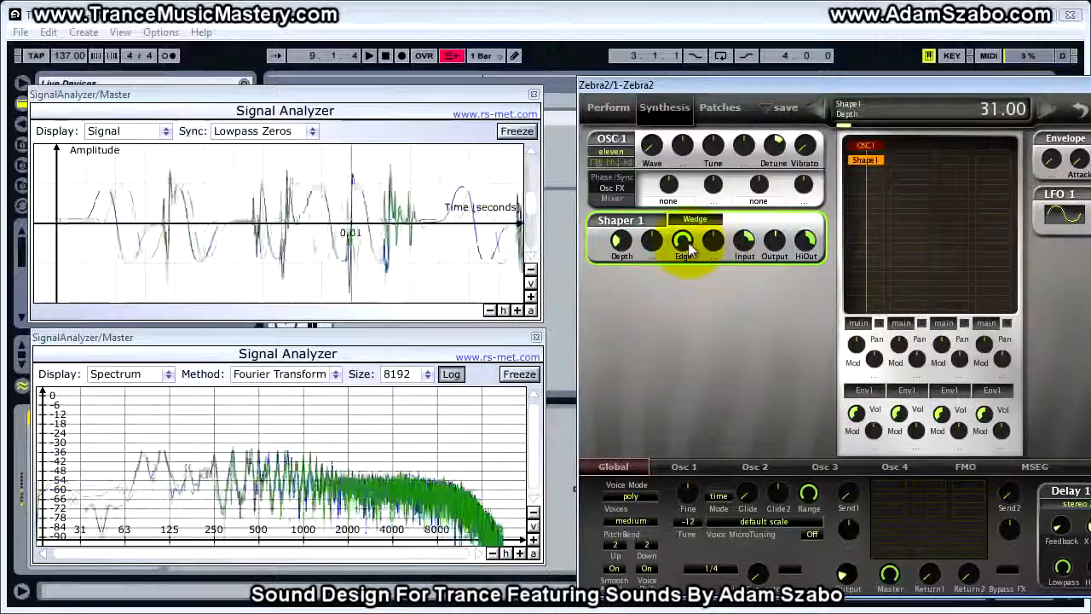
Step: Lower the Wedge shaper's Edge to about 21.50, raise Input, and reduce HiOut
{"action": "left_click_drag", "start_coordinate": [674, 323], "coordinate": [699, 346]}
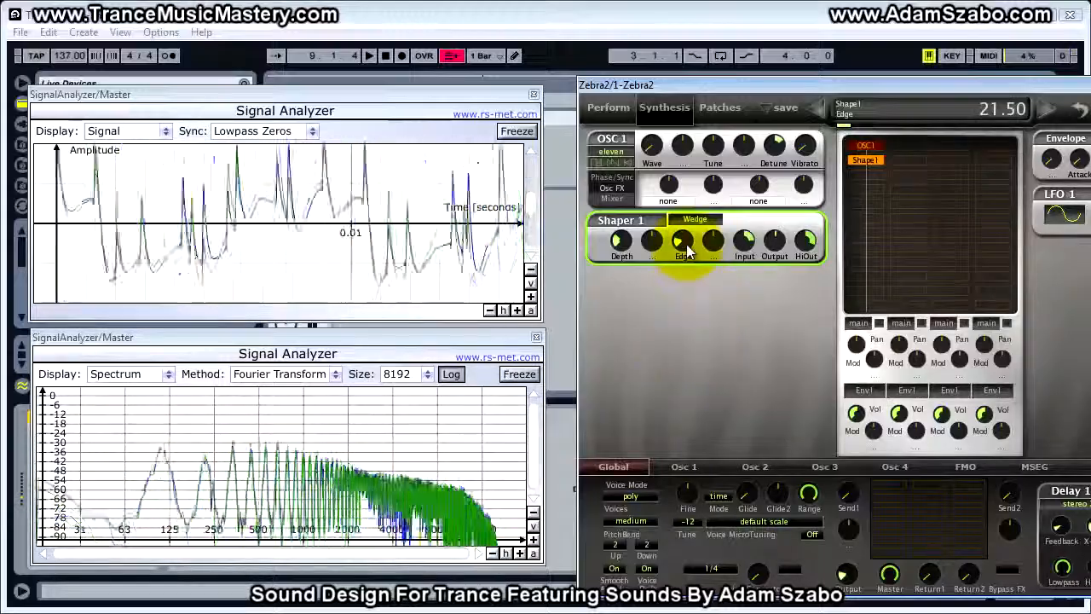
{"action": "left_click_drag", "start_coordinate": [687, 259], "coordinate": [740, 232]}
{"action": "left_click_drag", "start_coordinate": [804, 240], "coordinate": [791, 275]}
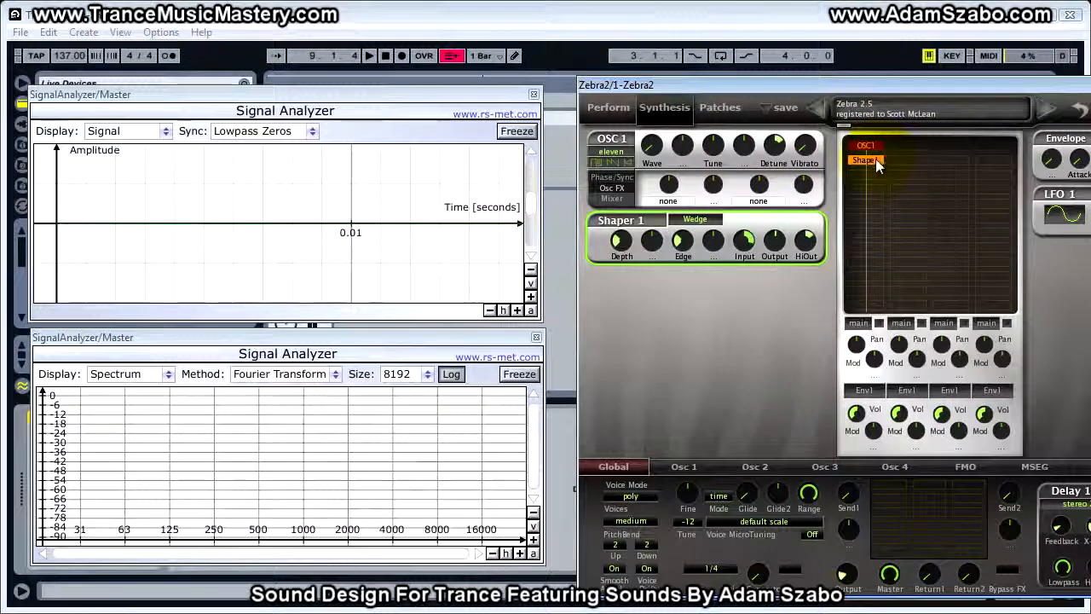
Step: Move Shaper 1 to the second lane of the routing grid, and sweep that lane's volume from zero to 64.00
{"action": "left_click_drag", "start_coordinate": [871, 164], "coordinate": [911, 176]}
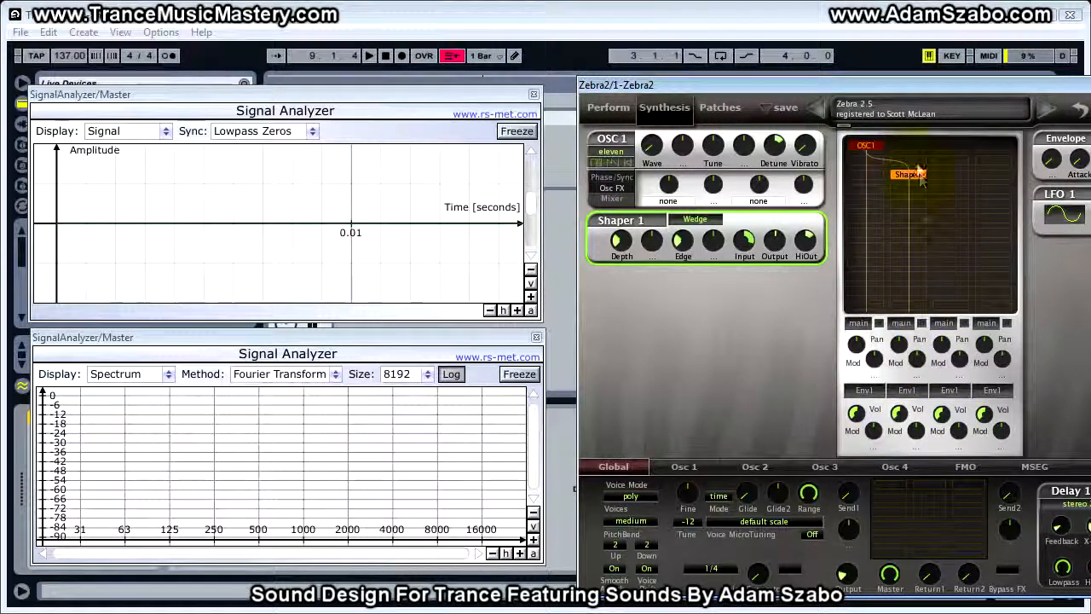
{"action": "left_click_drag", "start_coordinate": [925, 415], "coordinate": [899, 413]}
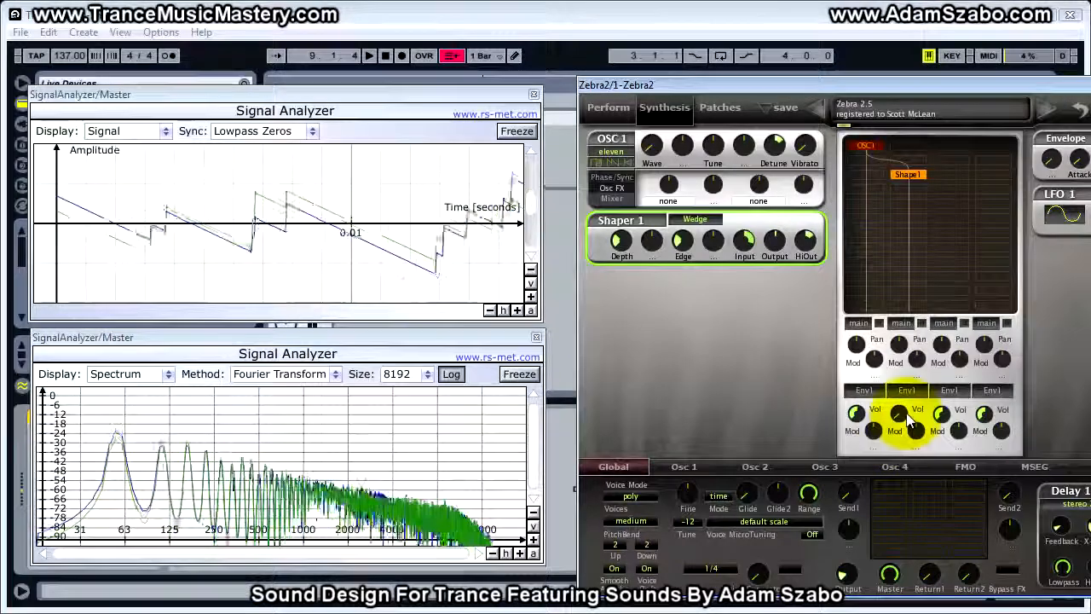
{"action": "left_click_drag", "start_coordinate": [908, 418], "coordinate": [896, 377]}
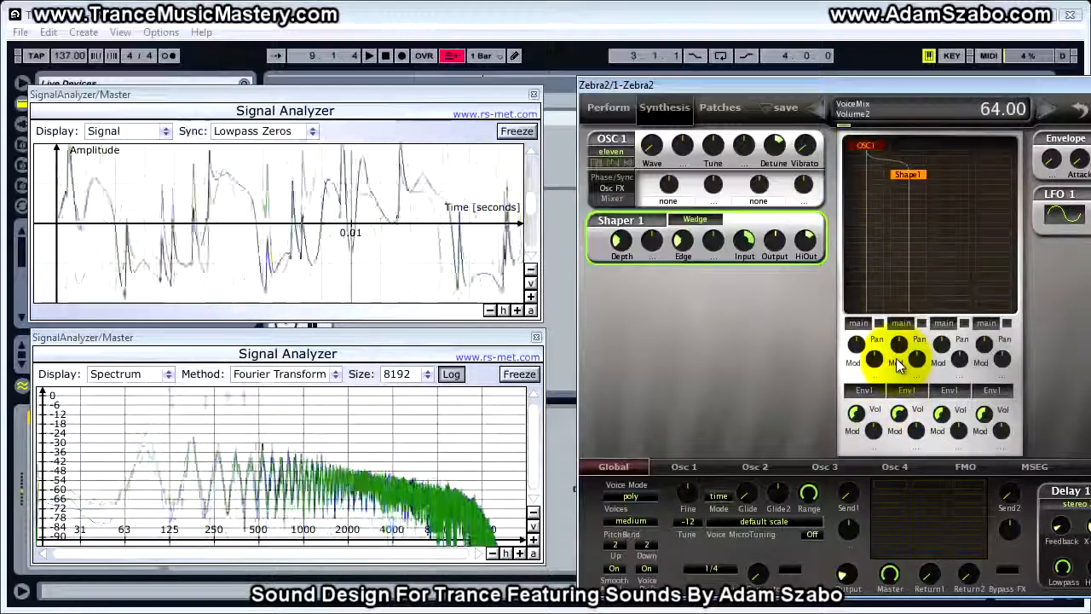
Step: Set Shaper 1's Depth to 32.50 and its type to Crush, and sweep the second lane's volume down and up to 65.00
{"action": "left_click_drag", "start_coordinate": [899, 341], "coordinate": [857, 343]}
{"action": "mouse_move", "coordinate": [633, 260]}
{"action": "left_mouse_down"}
{"action": "mouse_move", "coordinate": [628, 271]}
{"action": "mouse_move", "coordinate": [626, 249]}
{"action": "left_mouse_up"}
{"action": "left_click", "coordinate": [695, 219]}
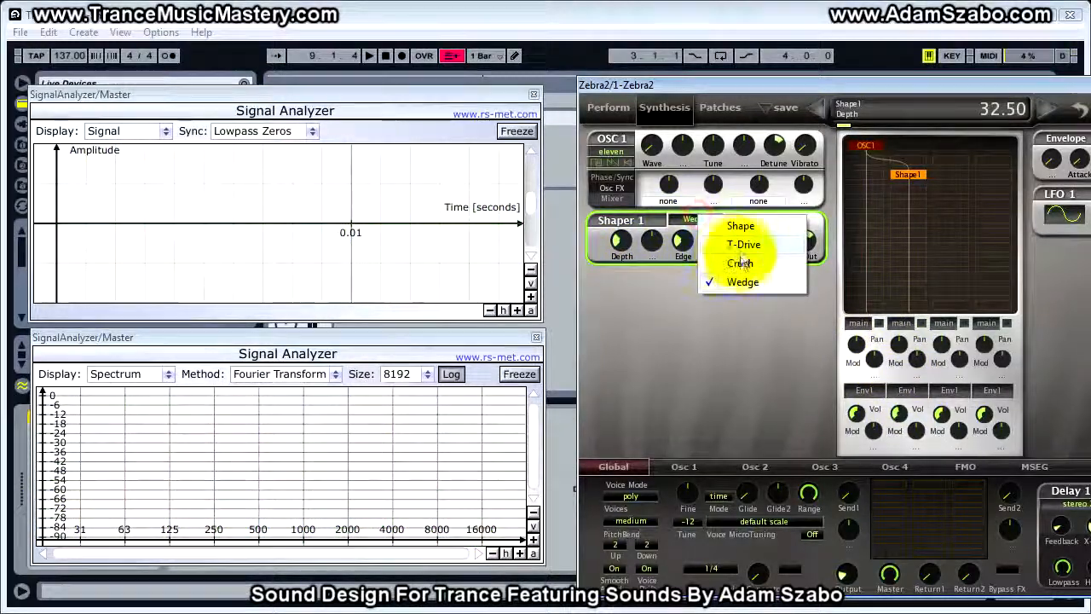
{"action": "left_click", "coordinate": [738, 263]}
{"action": "left_click_drag", "start_coordinate": [898, 414], "coordinate": [906, 458]}
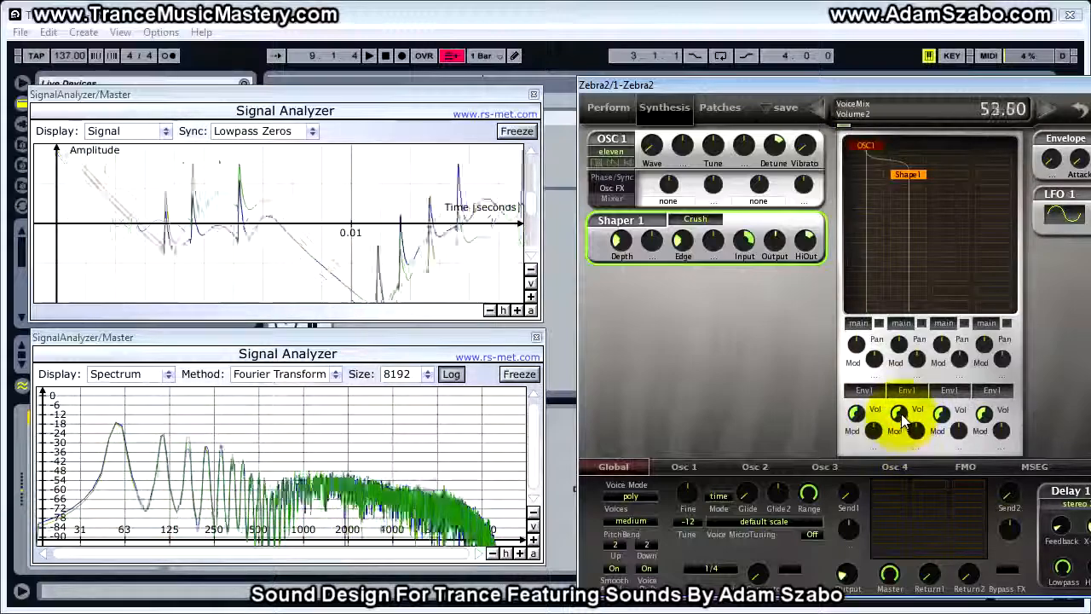
{"action": "mouse_move", "coordinate": [901, 413]}
{"action": "left_mouse_down"}
{"action": "mouse_move", "coordinate": [900, 384]}
{"action": "mouse_move", "coordinate": [901, 394]}
{"action": "left_mouse_up"}
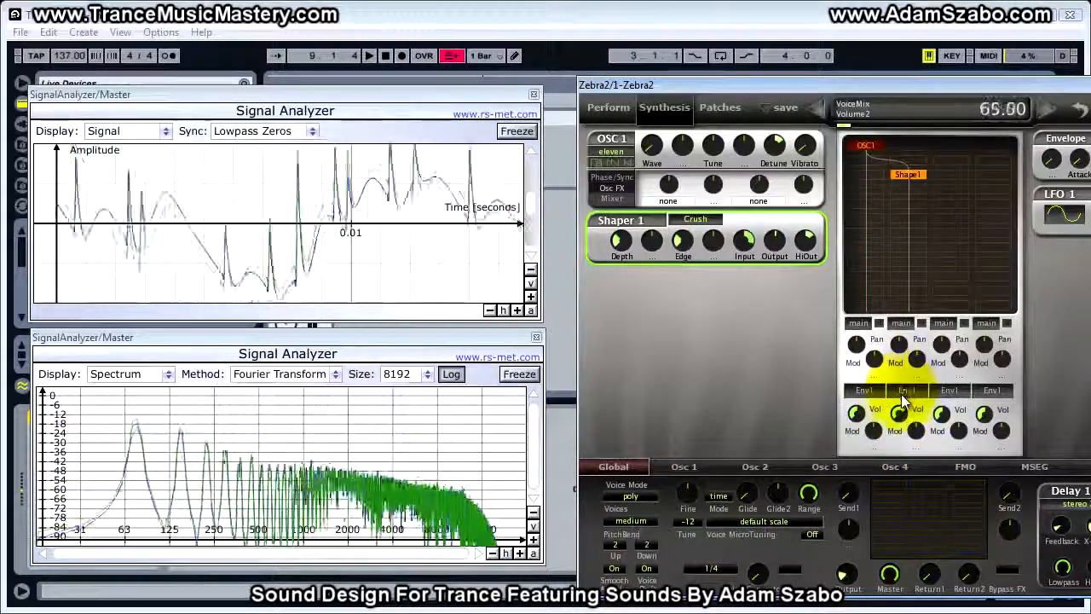
Step: Switch Shaper 1's type to T-Drive and back to Crush for comparison
{"action": "left_click", "coordinate": [695, 219]}
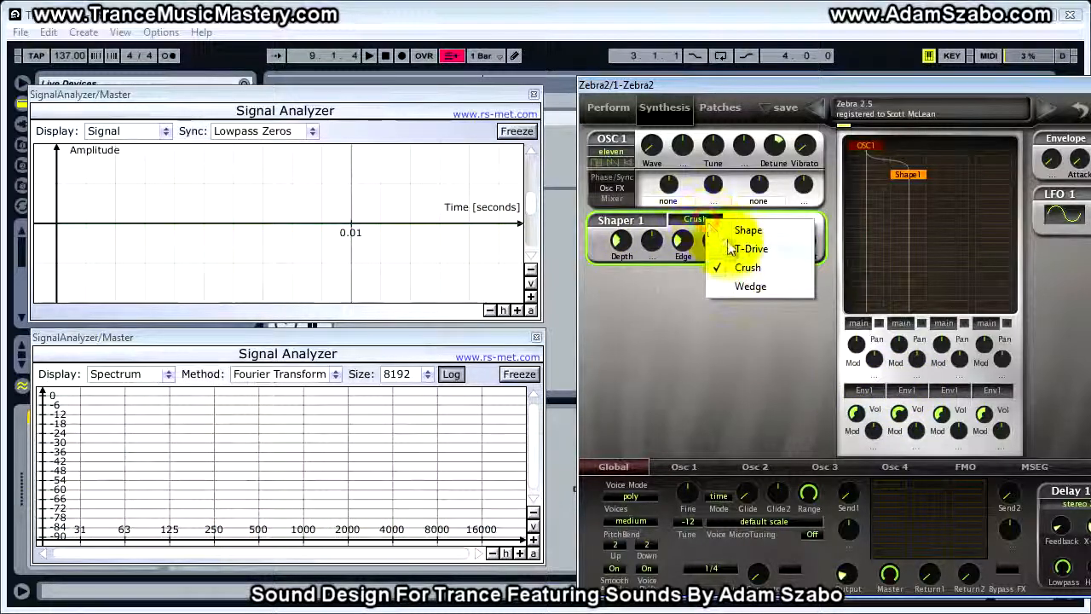
{"action": "left_click", "coordinate": [733, 247]}
{"action": "left_click", "coordinate": [695, 219]}
{"action": "left_click", "coordinate": [733, 267]}
Step: Sweep the second lane's volume, and raise the Crush shaper's Edge and Depth to maximum
{"action": "left_click_drag", "start_coordinate": [624, 244], "coordinate": [613, 225]}
{"action": "left_click_drag", "start_coordinate": [895, 433], "coordinate": [895, 372]}
{"action": "left_click_drag", "start_coordinate": [682, 241], "coordinate": [673, 178]}
{"action": "left_click_drag", "start_coordinate": [621, 258], "coordinate": [629, 193]}
Step: Raise the Crush shaper's Input and Output, and set the second lane's volume to 37.00
{"action": "left_click_drag", "start_coordinate": [743, 243], "coordinate": [803, 220]}
{"action": "left_click_drag", "start_coordinate": [900, 414], "coordinate": [897, 433]}
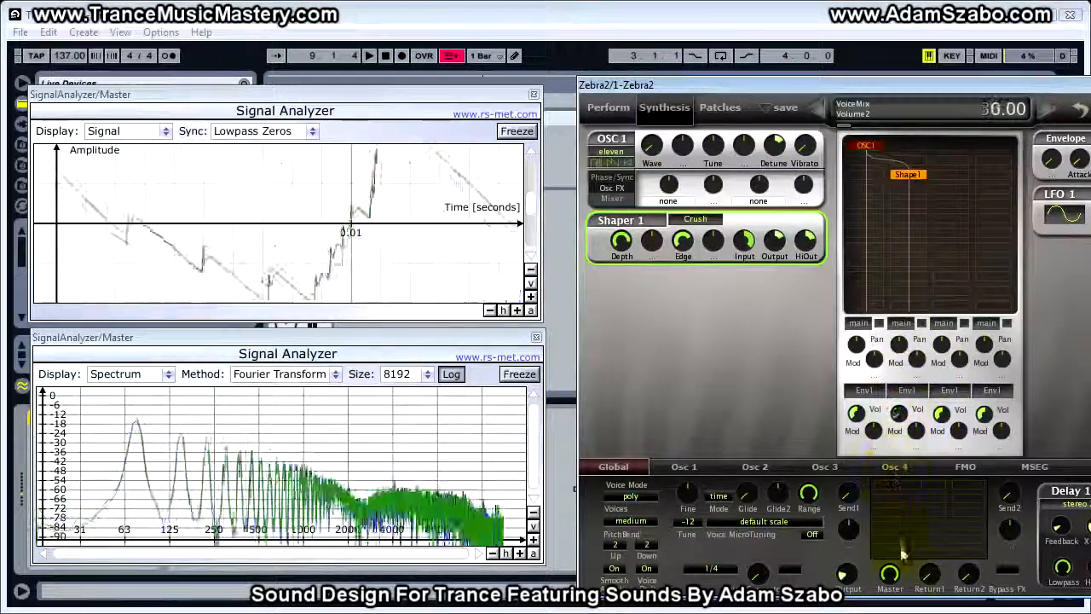
{"action": "left_click_drag", "start_coordinate": [906, 430], "coordinate": [899, 392]}
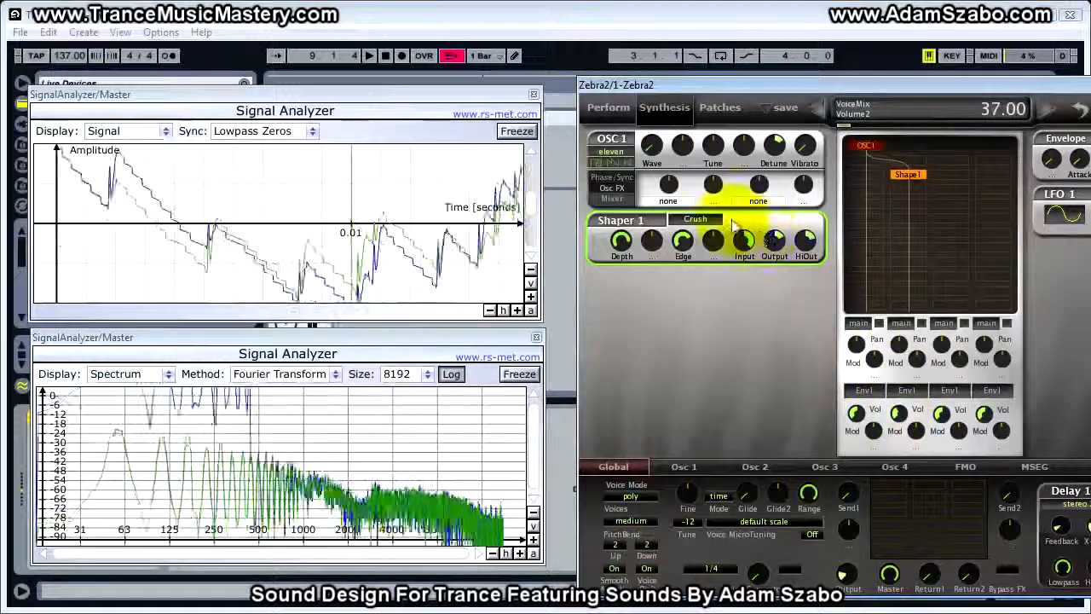
Step: Change Shaper 1's type to T-Drive and lower its Depth to 40.50
{"action": "left_click", "coordinate": [695, 219]}
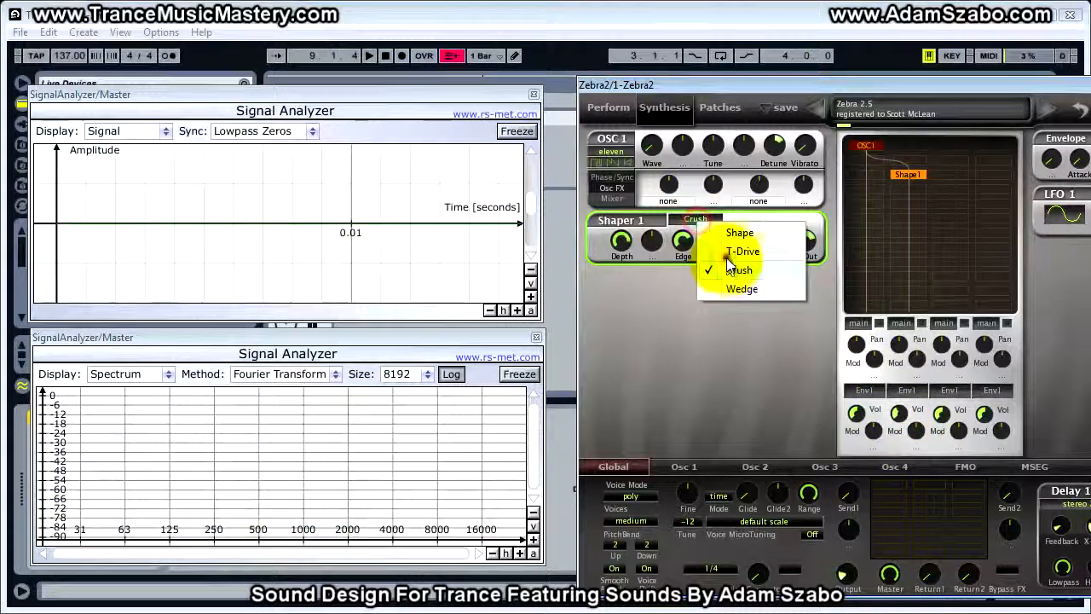
{"action": "left_click", "coordinate": [731, 251]}
{"action": "left_click_drag", "start_coordinate": [623, 242], "coordinate": [628, 322]}
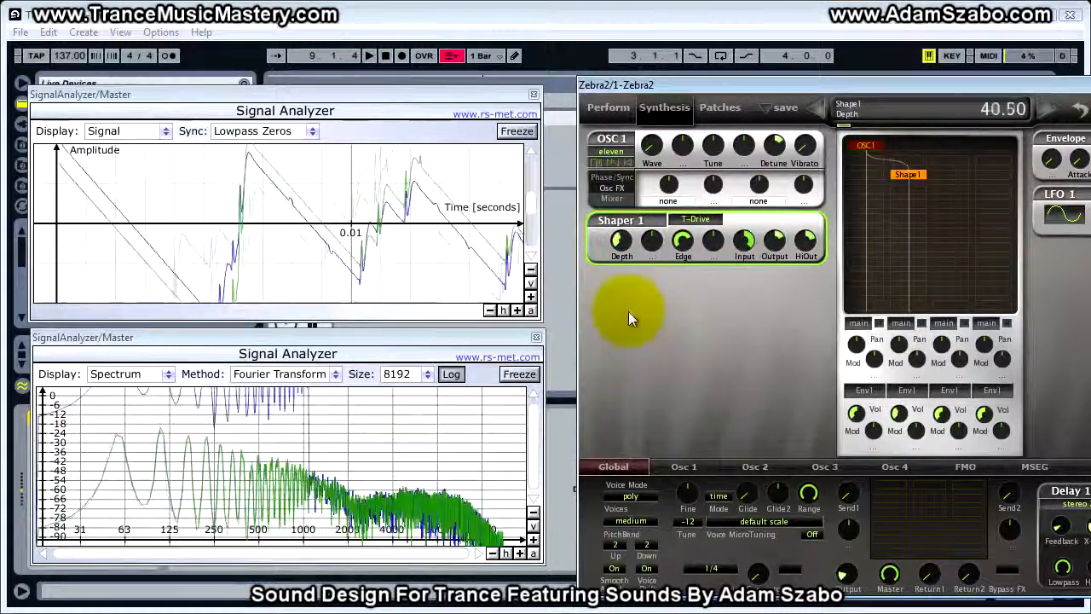
Step: Raise the T-Drive shaper's Depth to maximum, sweep its Input, lower HiOut, and set the second lane's volume to 61.00
{"action": "left_click_drag", "start_coordinate": [626, 263], "coordinate": [740, 323]}
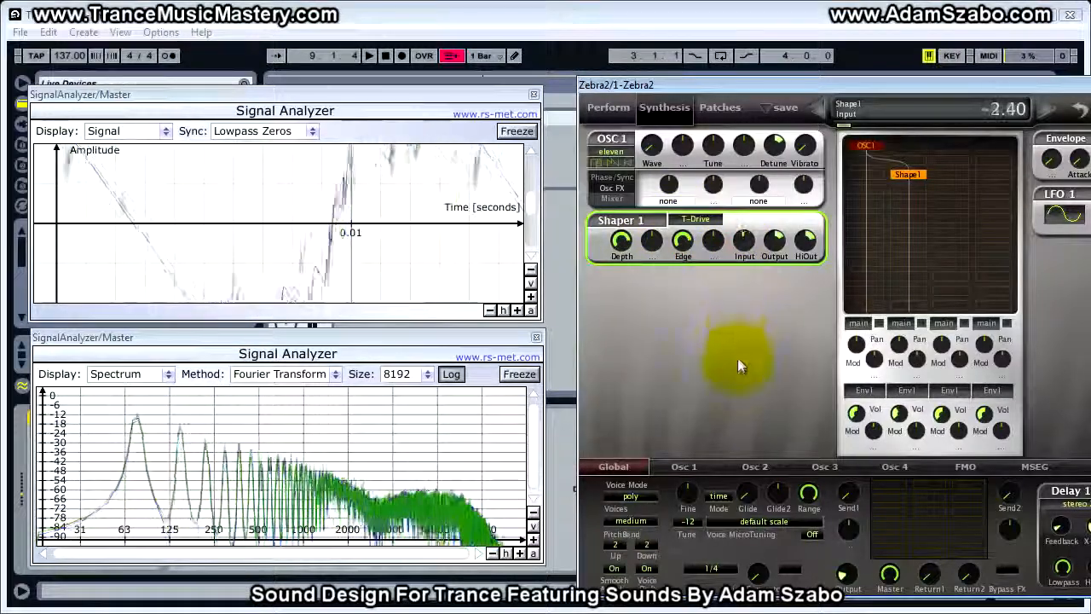
{"action": "mouse_move", "coordinate": [731, 429]}
{"action": "left_mouse_down"}
{"action": "mouse_move", "coordinate": [747, 264]}
{"action": "mouse_move", "coordinate": [770, 249]}
{"action": "mouse_move", "coordinate": [777, 223]}
{"action": "mouse_move", "coordinate": [770, 241]}
{"action": "mouse_move", "coordinate": [801, 225]}
{"action": "mouse_move", "coordinate": [799, 276]}
{"action": "left_mouse_up"}
{"action": "left_click_drag", "start_coordinate": [898, 413], "coordinate": [888, 360]}
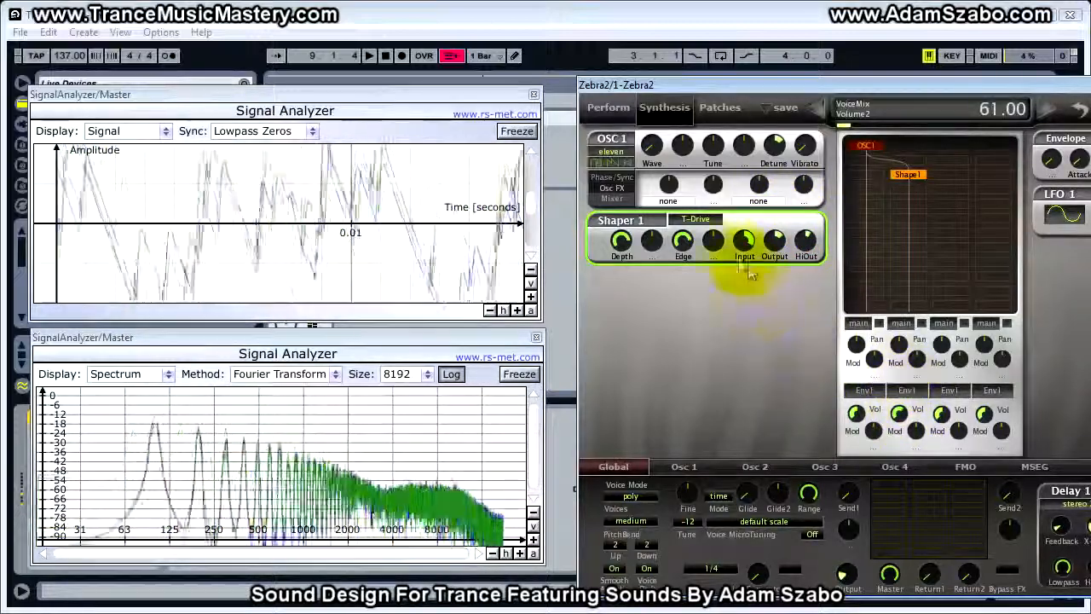
Step: Change Shaper 1's type to Shape and lower its Depth
{"action": "left_click", "coordinate": [694, 219]}
{"action": "left_click", "coordinate": [730, 231]}
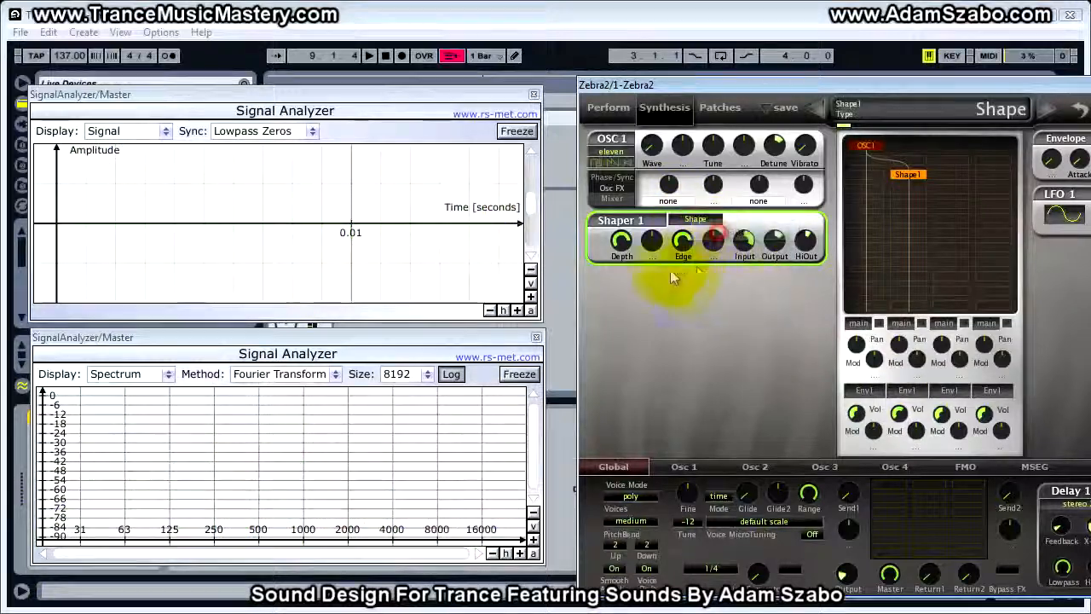
{"action": "left_click_drag", "start_coordinate": [621, 242], "coordinate": [623, 294]}
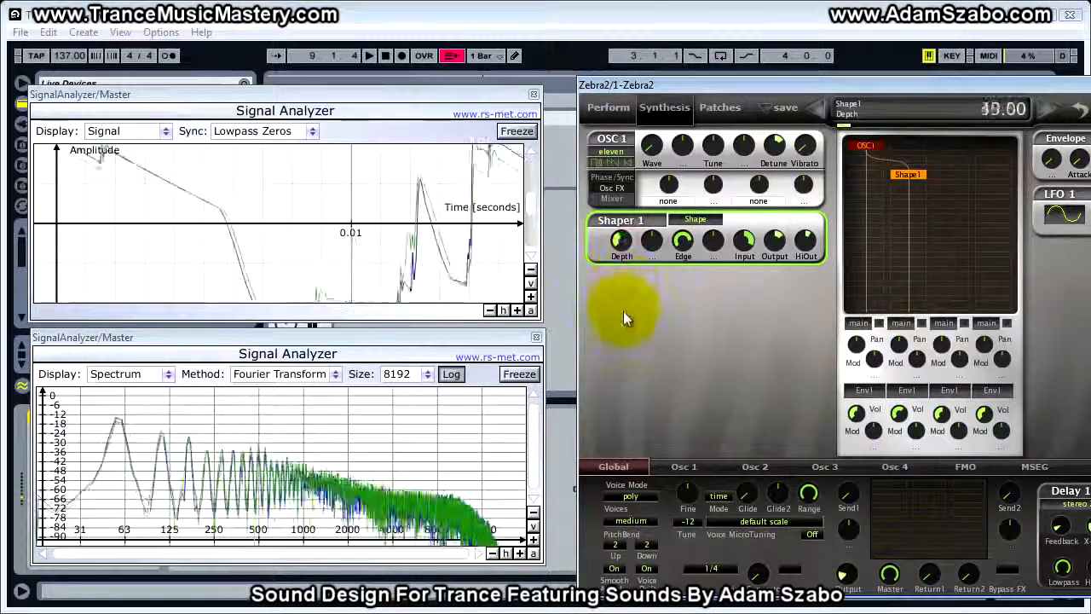
Step: Return the Shape shaper's Depth to maximum, adjust its Edge, Input and HiOut, and set the second lane's volume to 73.50
{"action": "left_click_drag", "start_coordinate": [640, 378], "coordinate": [685, 242]}
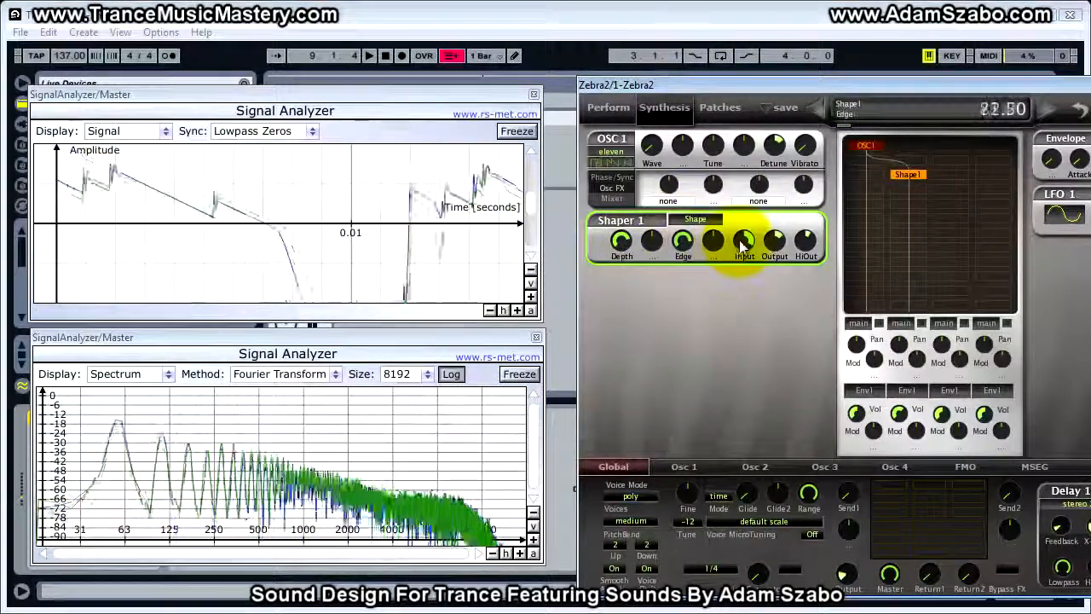
{"action": "left_click_drag", "start_coordinate": [740, 277], "coordinate": [803, 190]}
{"action": "mouse_move", "coordinate": [901, 415]}
{"action": "left_mouse_down"}
{"action": "mouse_move", "coordinate": [906, 460]}
{"action": "mouse_move", "coordinate": [896, 402]}
{"action": "left_mouse_up"}
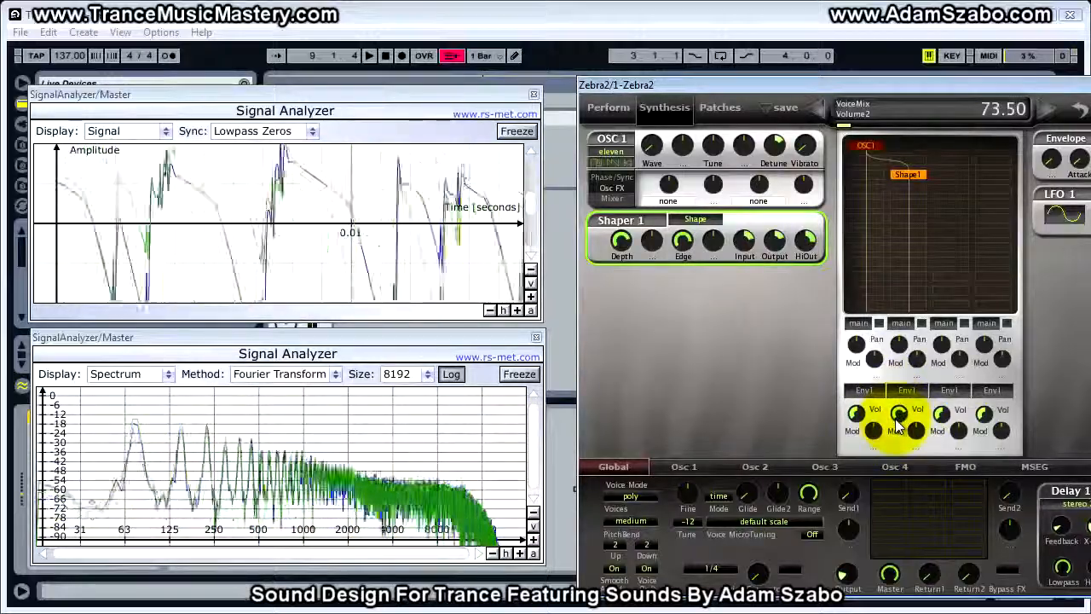